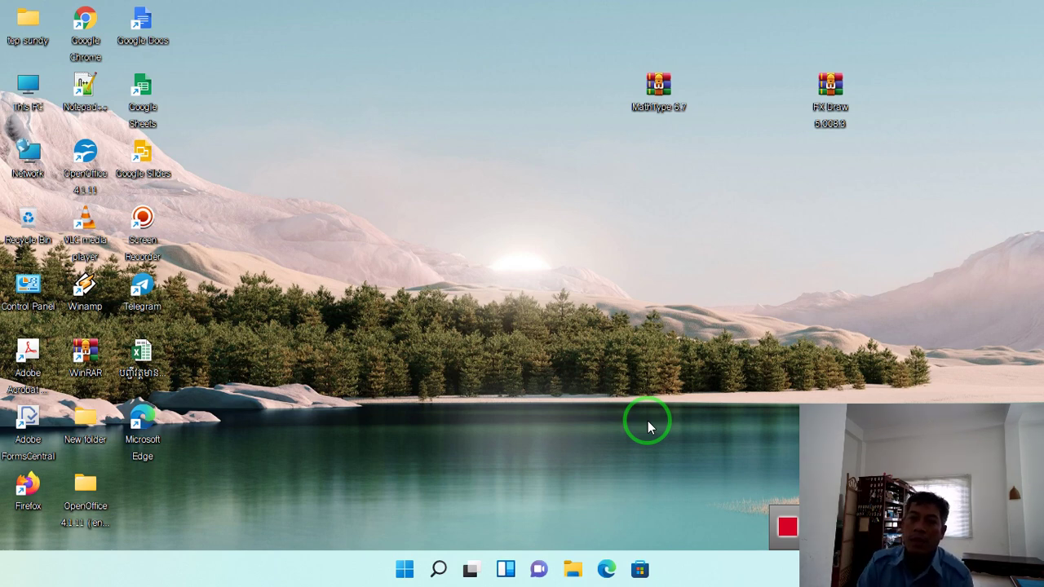
- Rearrange the desktop archives, placing FX Draw near the middle and MathType 6.7 in the open area near the upper edge
left_click_drag(659, 102, 562, 313)
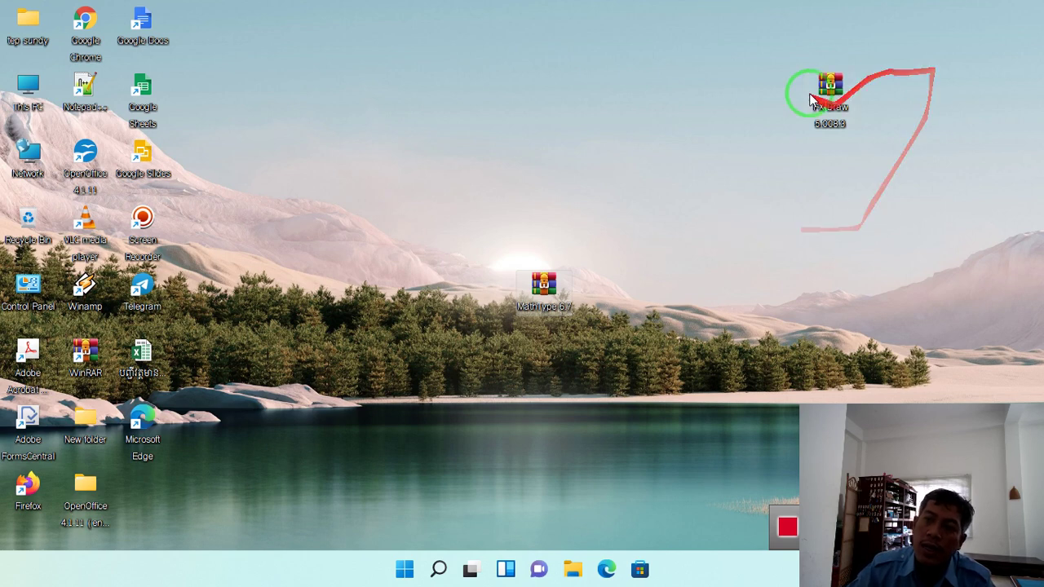
mouse_move(826, 92)
left_mouse_down()
mouse_move(822, 133)
mouse_move(696, 302)
left_mouse_up()
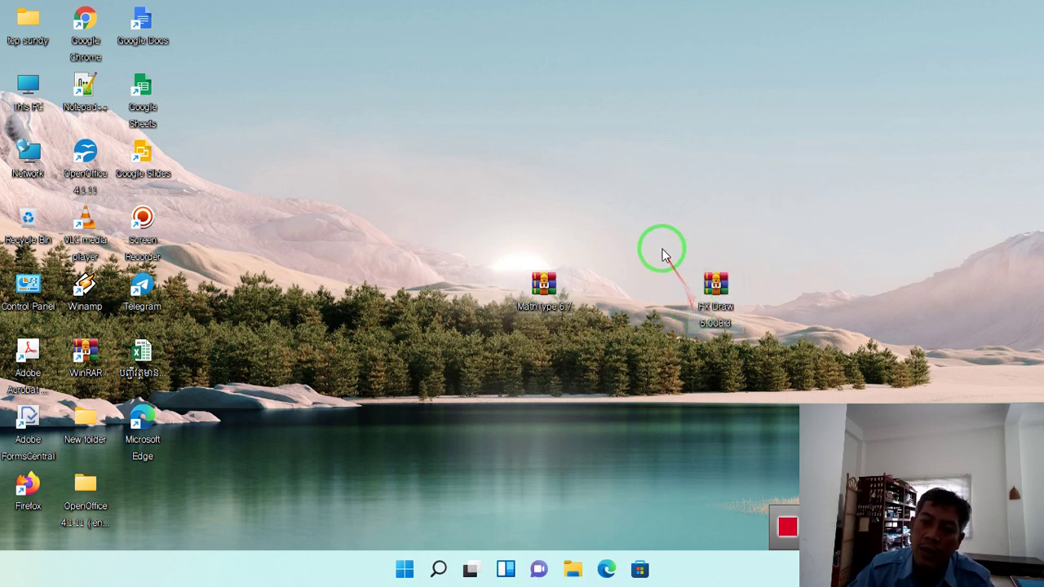
left_click_drag(662, 248, 816, 391)
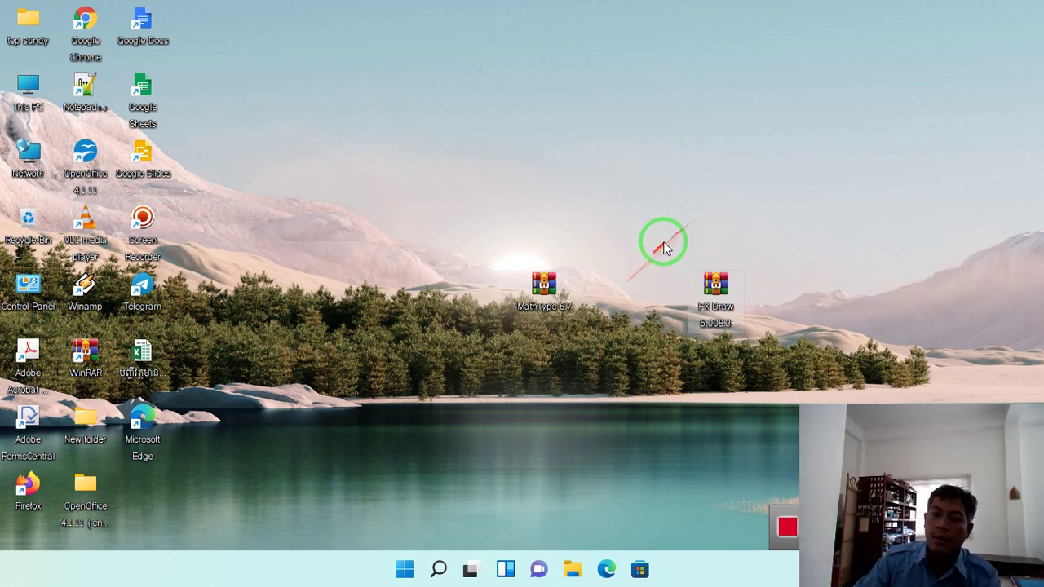
mouse_move(664, 242)
left_mouse_down()
mouse_move(835, 421)
mouse_move(828, 404)
left_mouse_up()
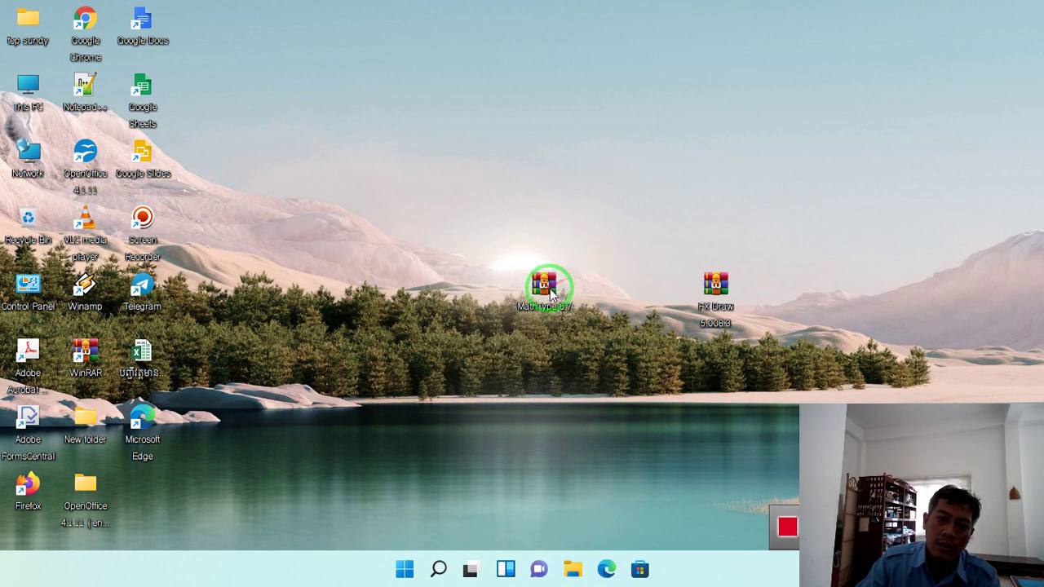
left_click_drag(549, 294, 382, 107)
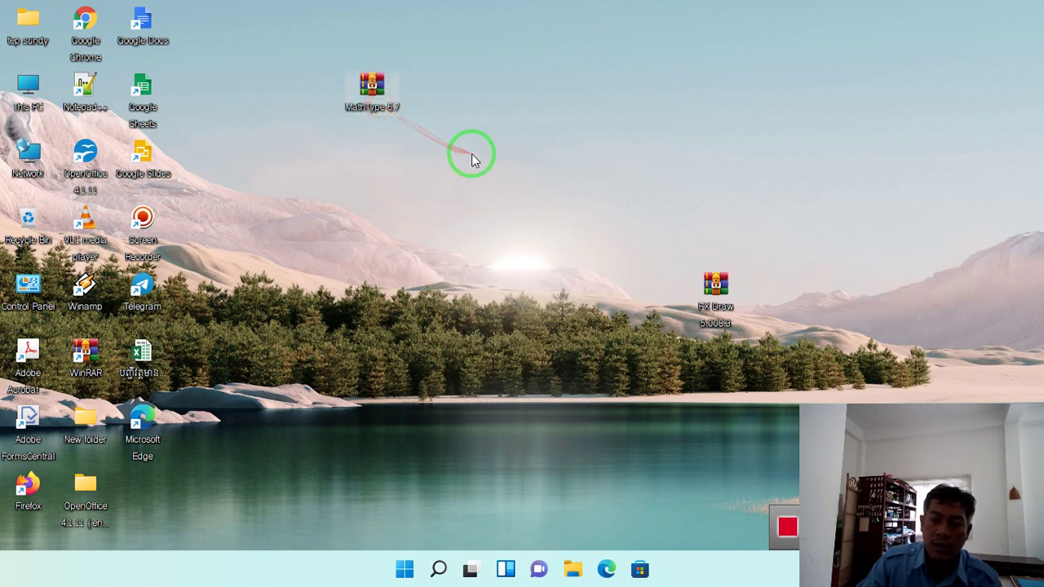
- Extract the MathType 6.7 archive to the Desktop with WinRAR and close the archive window
mouse_move(381, 81)
left_mouse_down()
mouse_move(319, 79)
mouse_move(354, 77)
mouse_move(369, 88)
left_mouse_up()
right_click(369, 88)
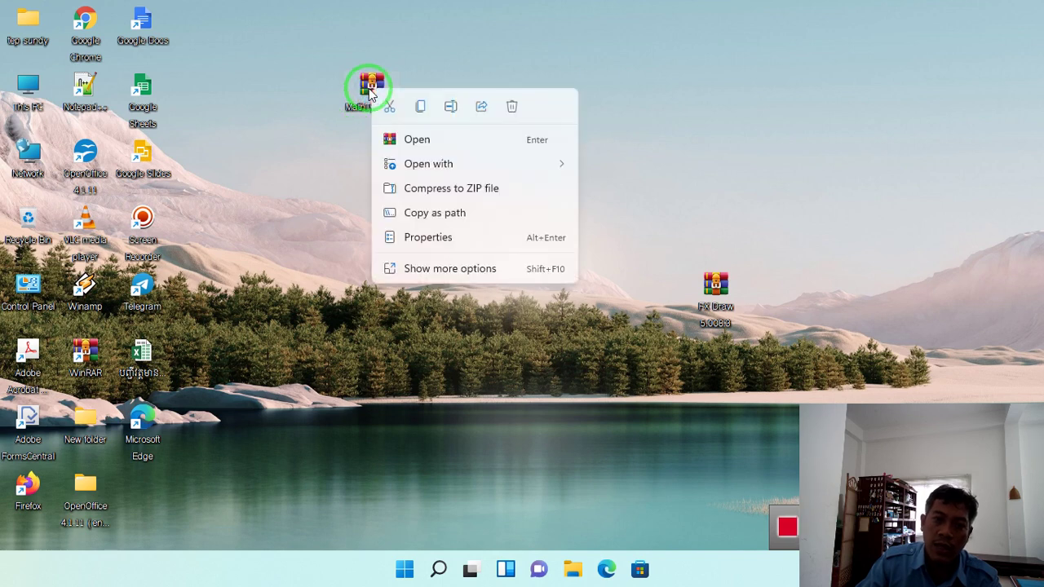
mouse_move(466, 166)
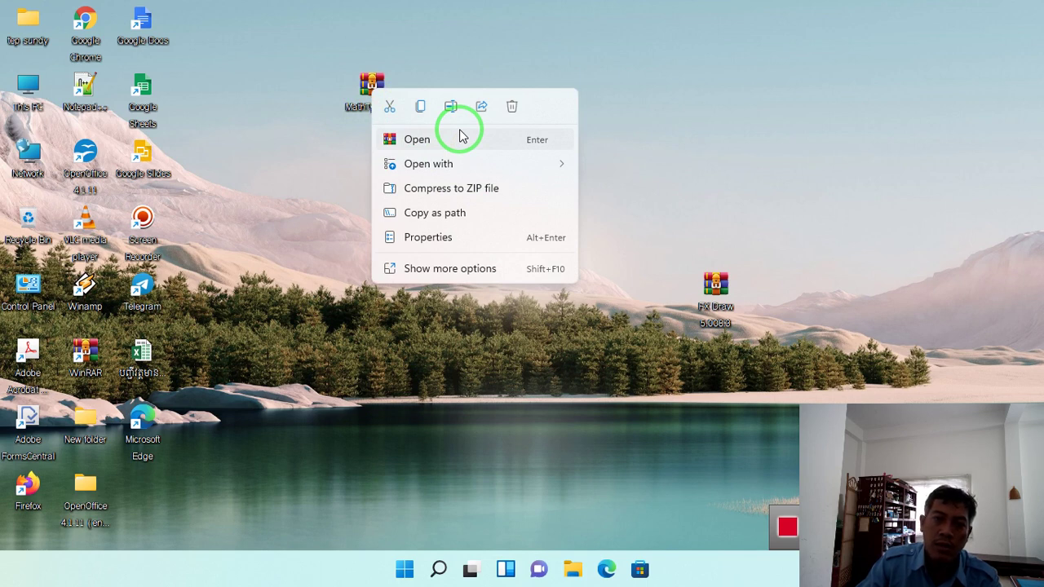
left_click(522, 141)
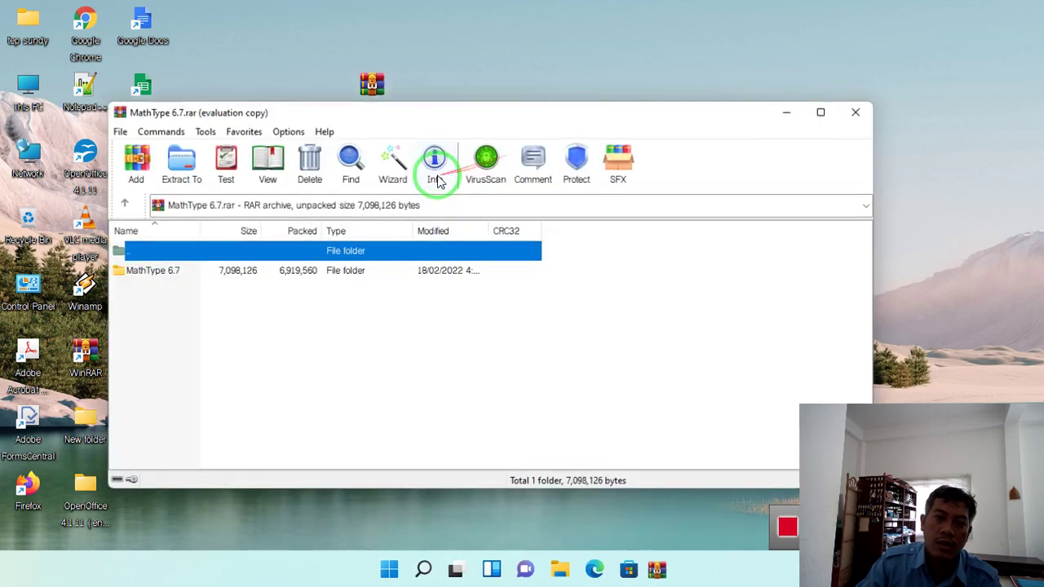
left_click(180, 161)
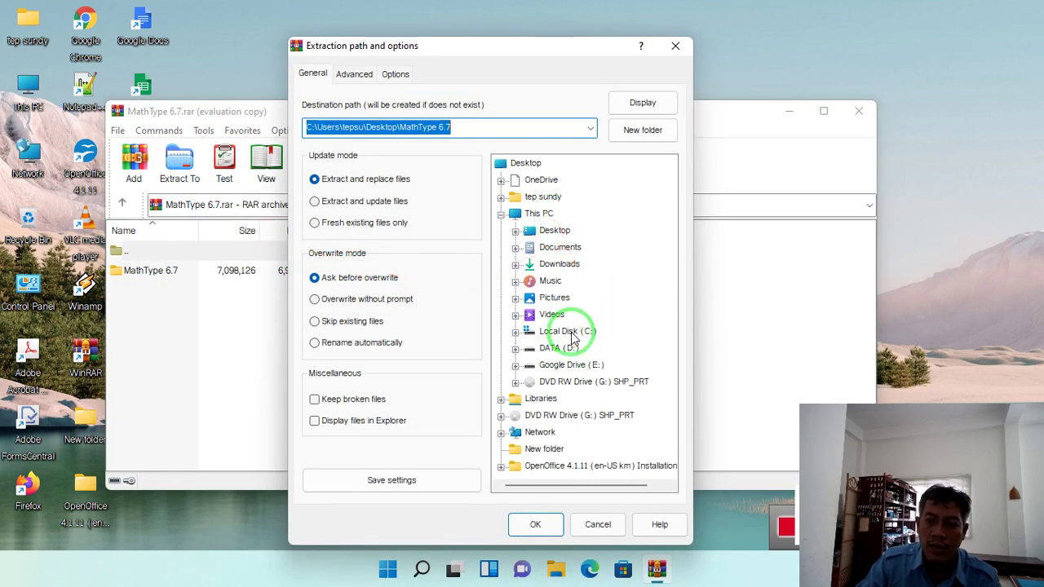
left_click(552, 230)
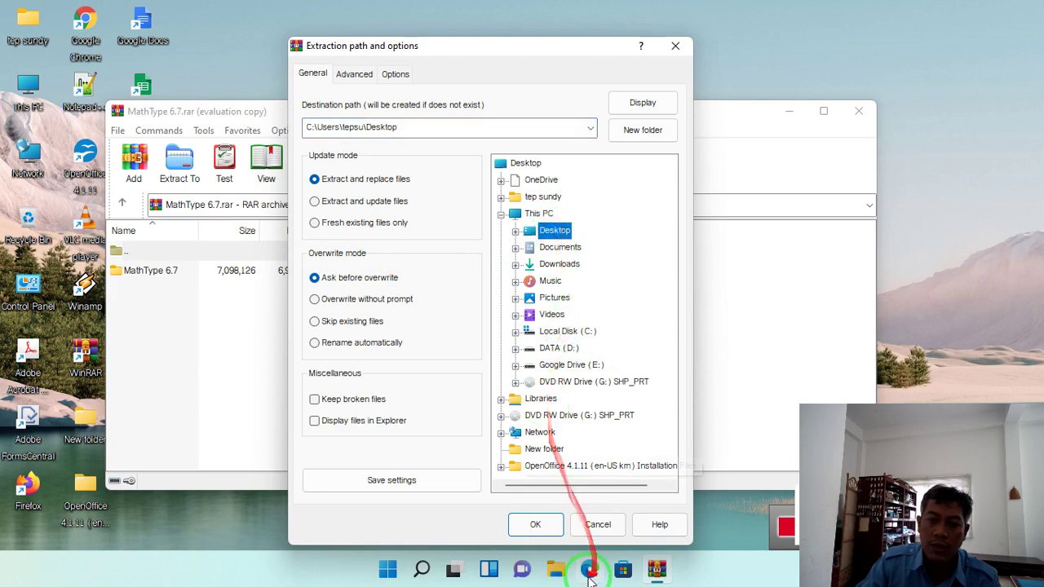
left_click(535, 525)
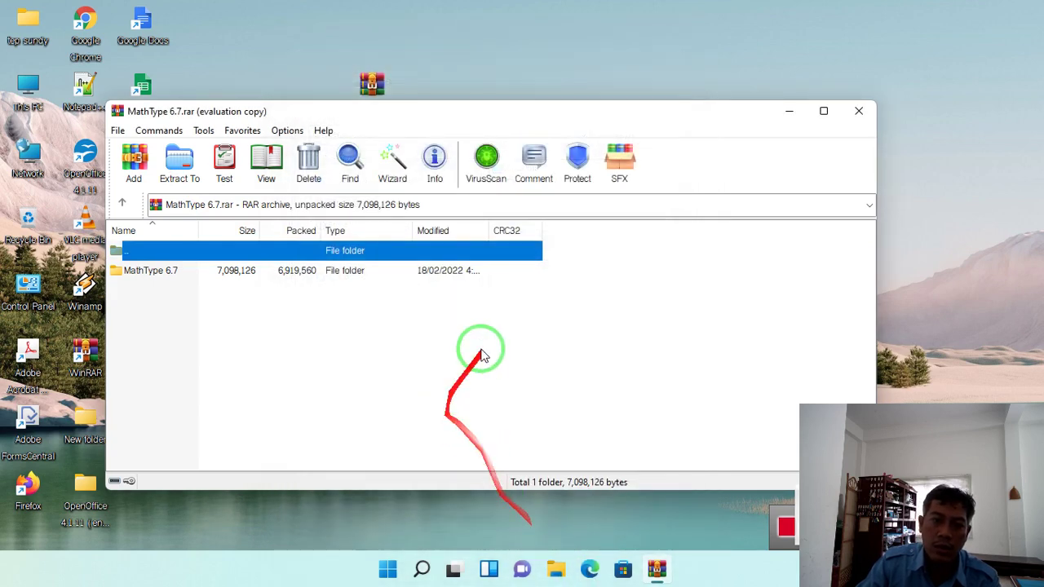
left_click(859, 111)
- Move the extracted MathType 6.7 folder next to the MathType 6.7 archive on the desktop
left_click_drag(163, 499, 459, 109)
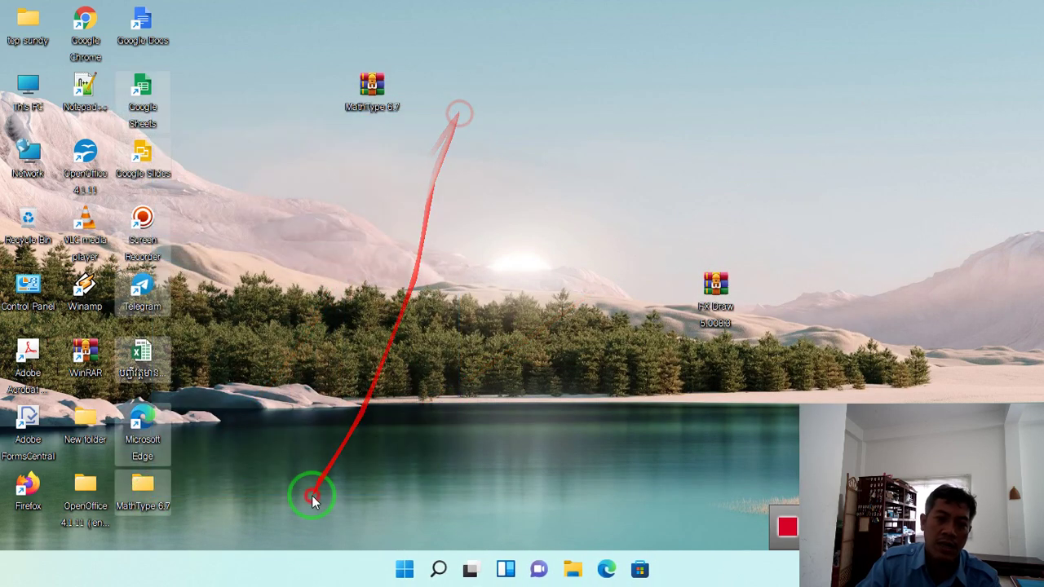
left_click_drag(156, 494, 544, 89)
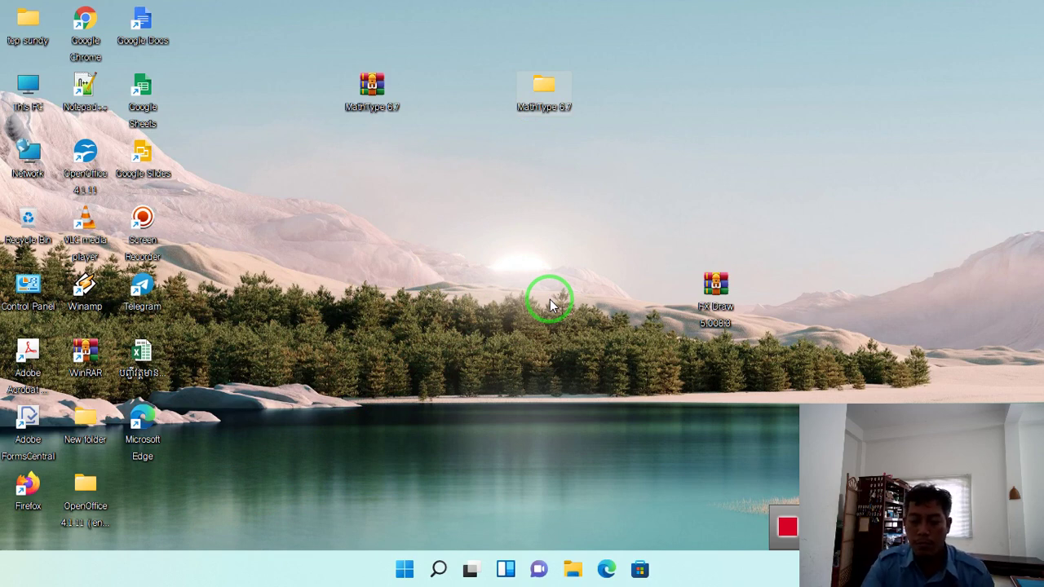
mouse_move(549, 295)
left_mouse_down()
mouse_move(487, 5)
mouse_move(710, 361)
left_mouse_up()
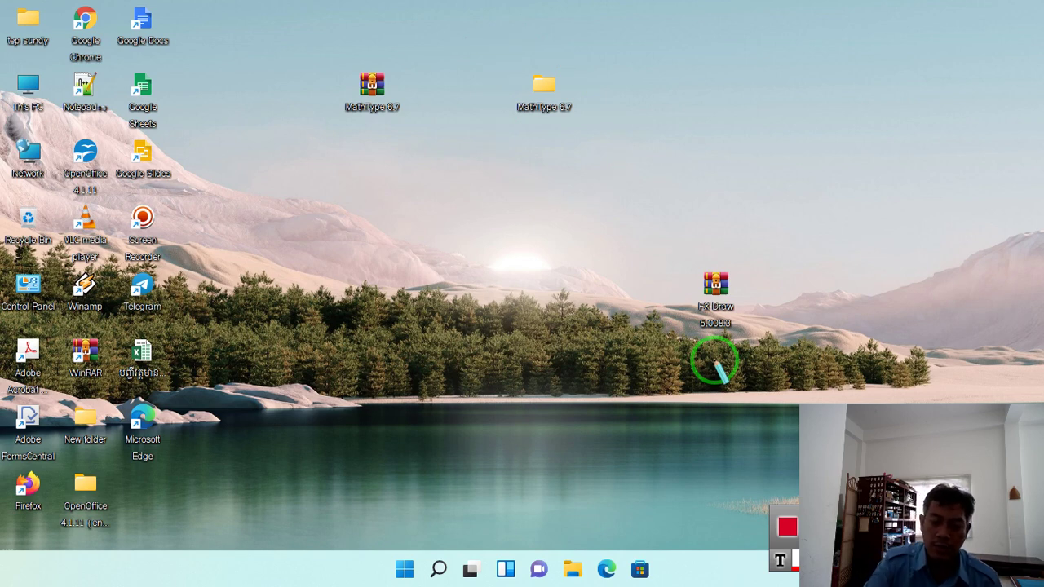
left_click_drag(716, 369, 833, 402)
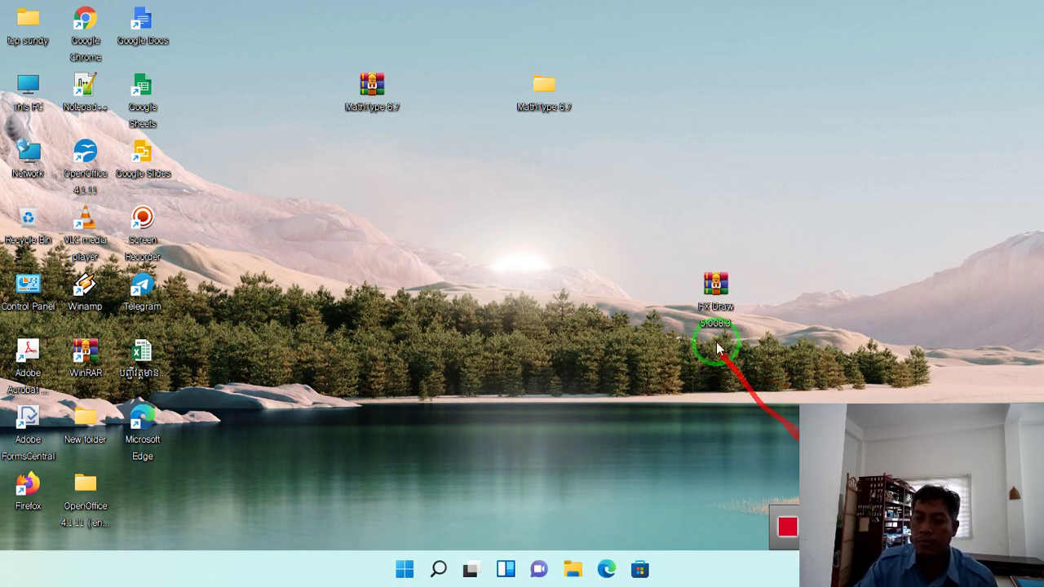
- Open the extracted MathType 6.7 folder and the MathType 6.7 subfolder holding the setup files
double_click(553, 91)
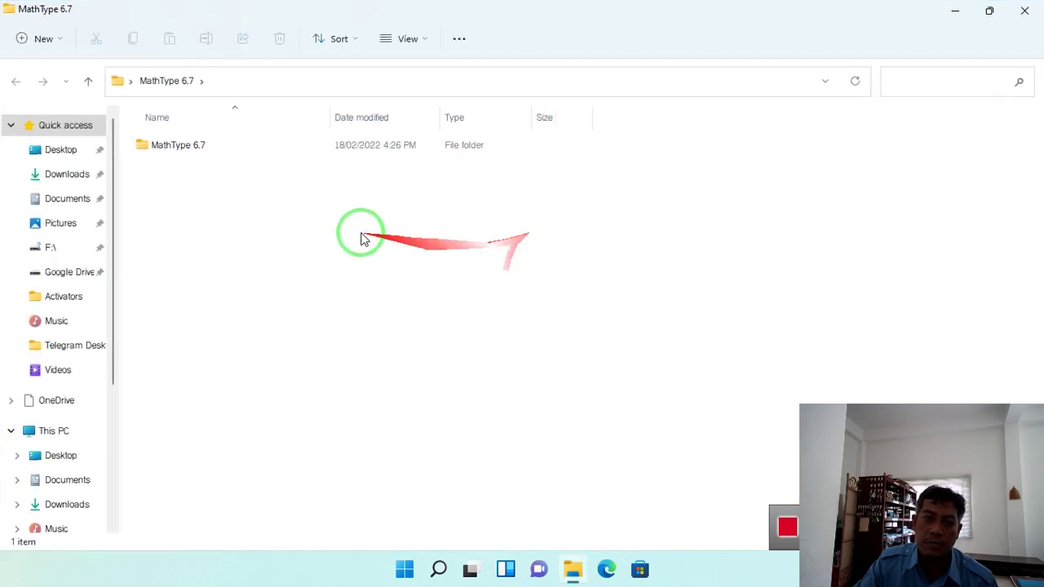
left_click(226, 152)
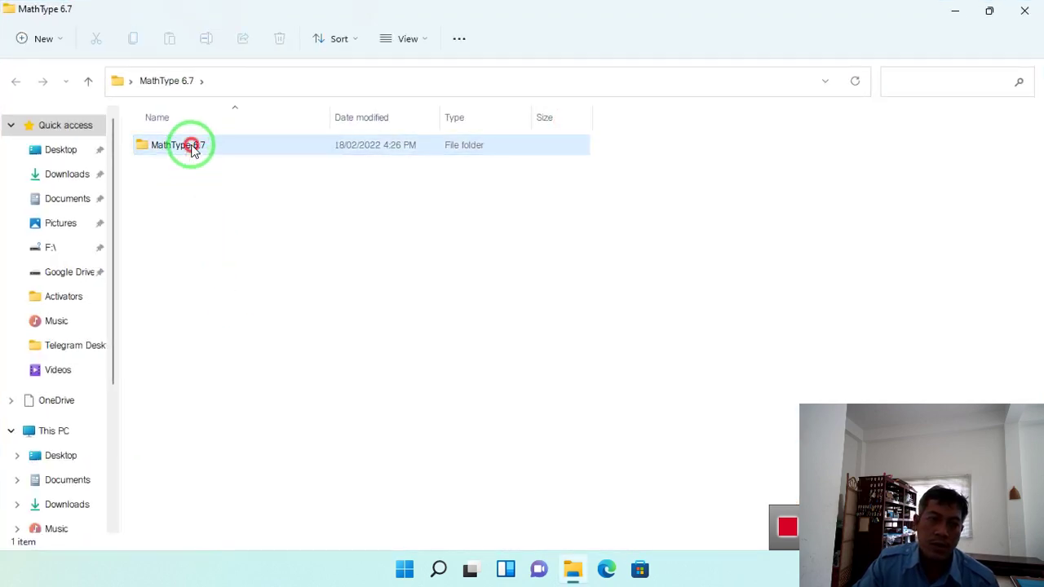
double_click(188, 147)
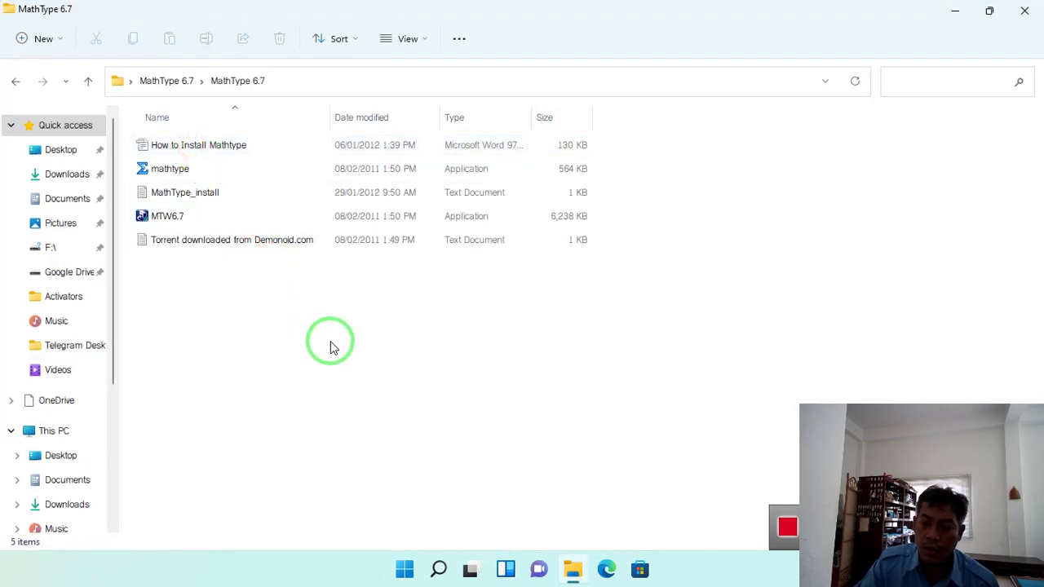
key("ctrl+shift+d")
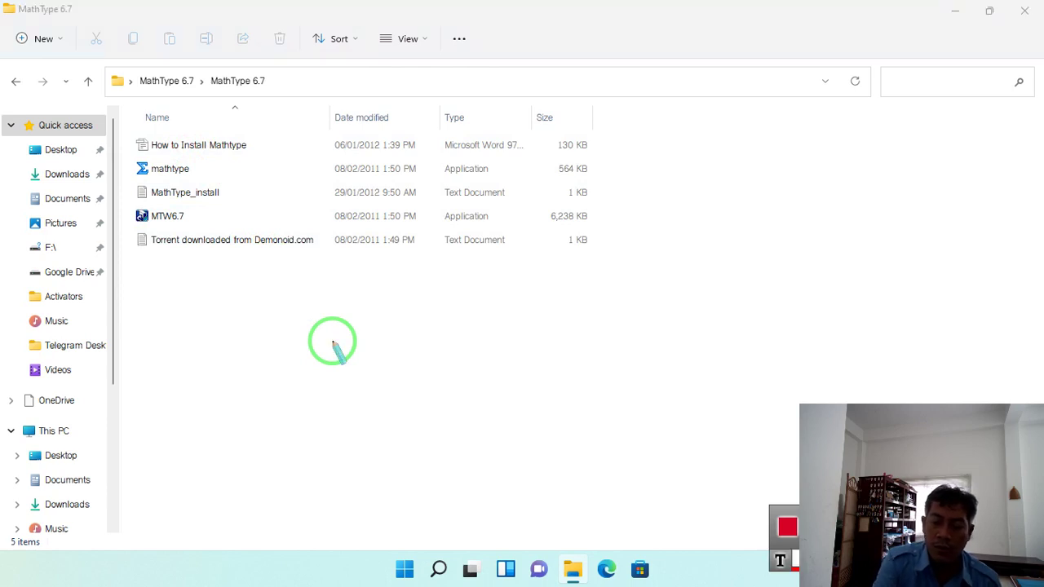
left_click_drag(478, 385, 779, 559)
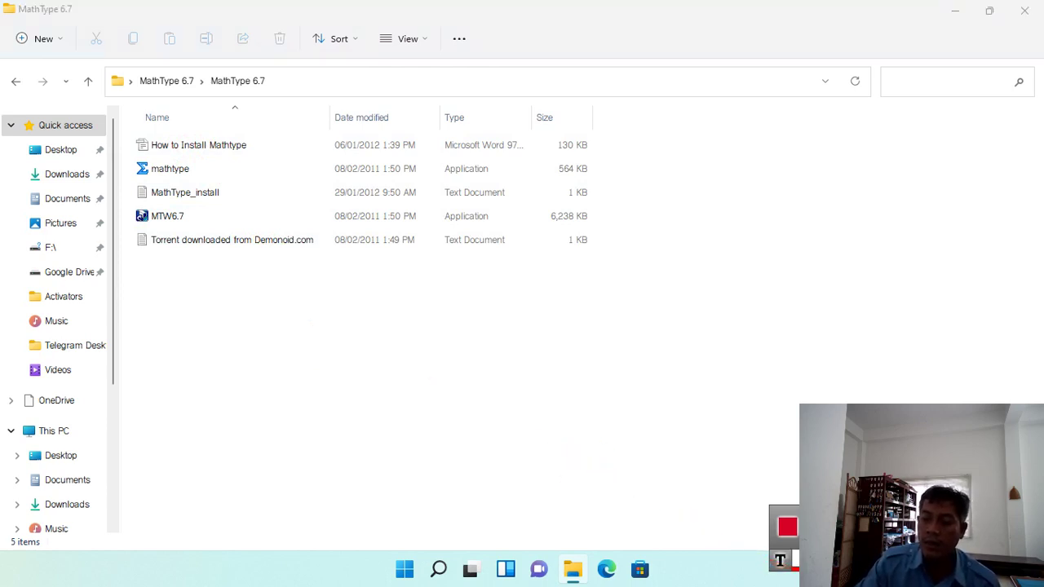
mouse_move(105, 205)
left_mouse_down()
mouse_move(195, 233)
mouse_move(199, 219)
left_mouse_up()
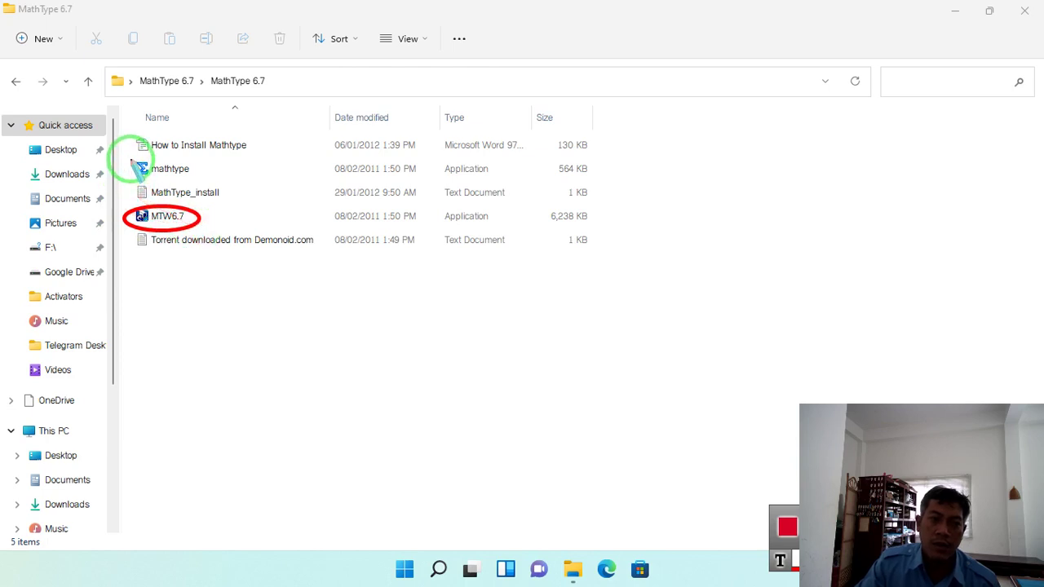
left_click_drag(131, 160, 206, 177)
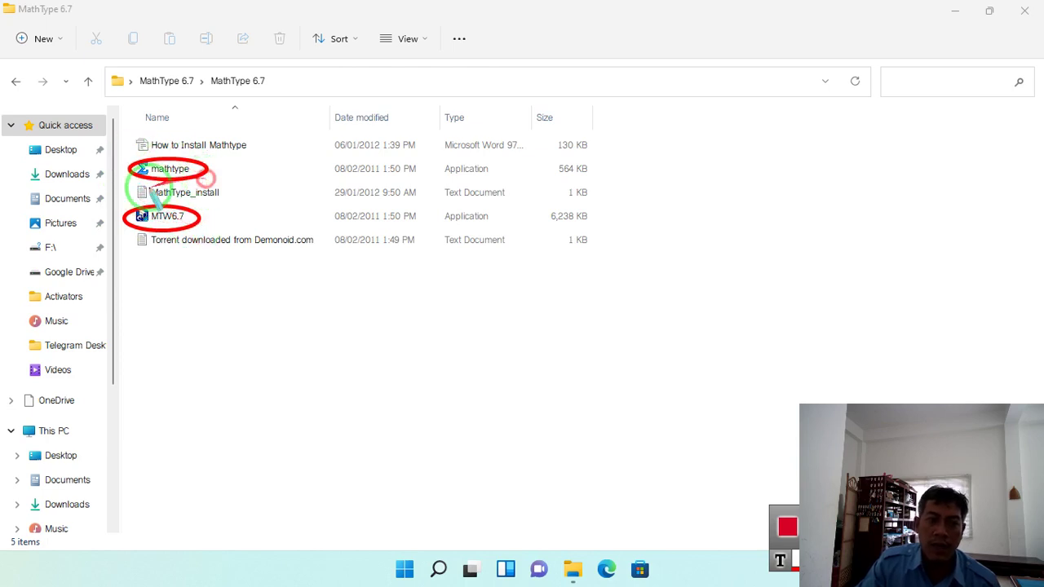
mouse_move(130, 188)
left_mouse_down()
mouse_move(233, 205)
mouse_move(209, 274)
left_mouse_up()
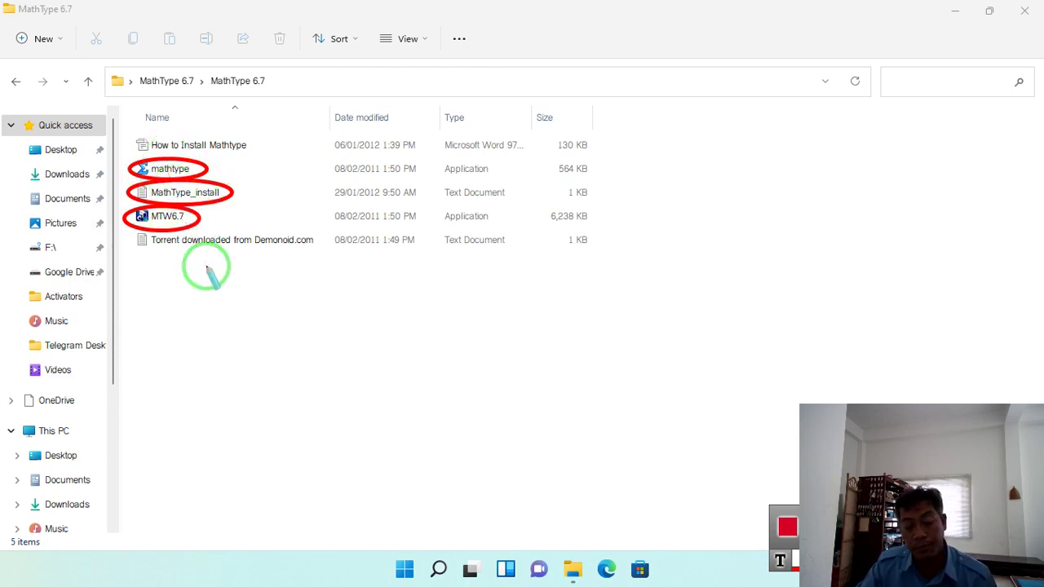
key("ctrl+z")
key("ctrl+z")
key("ctrl+z")
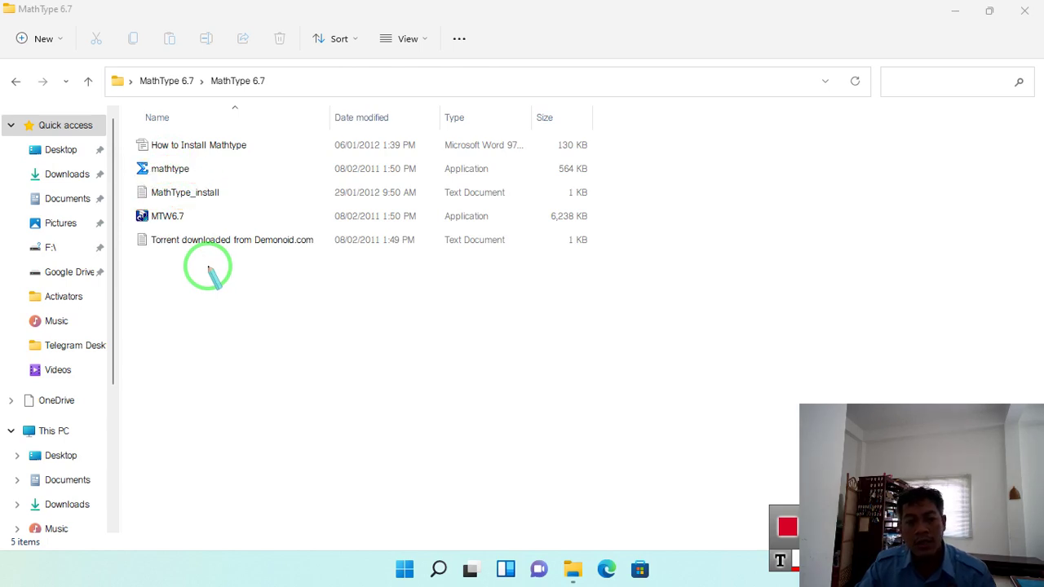
- Launch the MTW6.7 installer and accept the terms of its license agreement
left_click(142, 221)
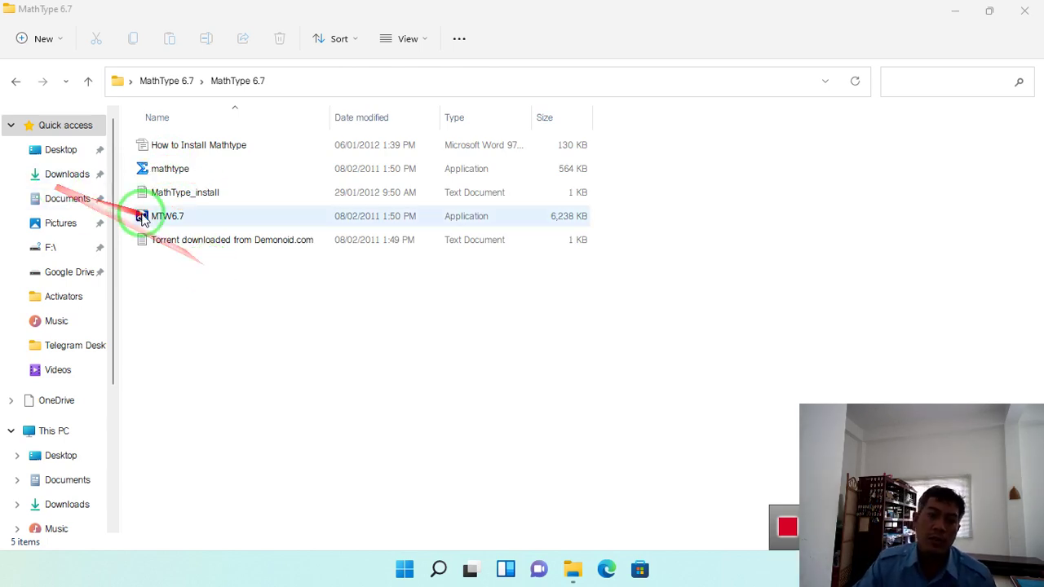
double_click(166, 219)
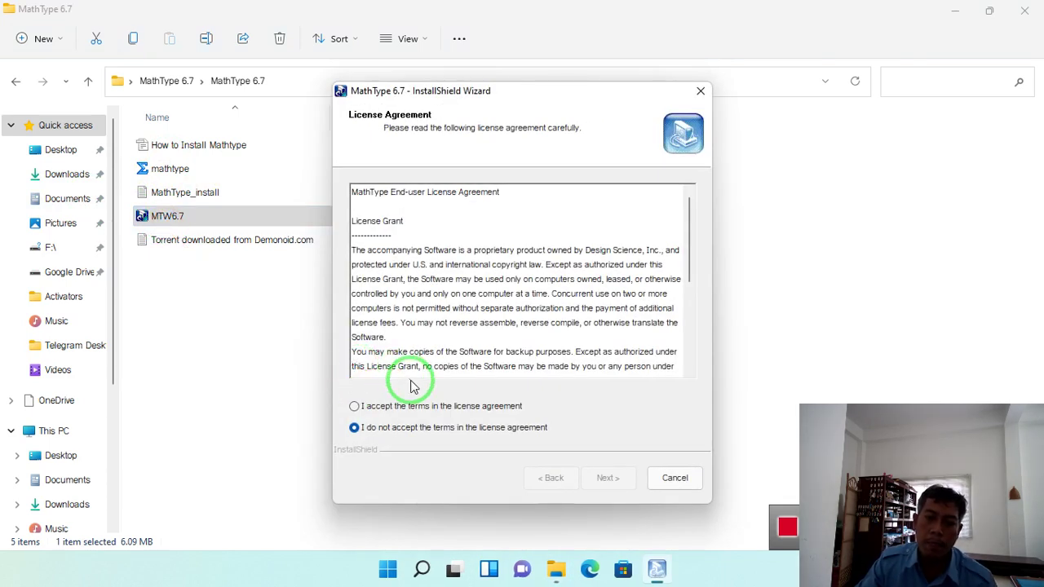
left_click(355, 407)
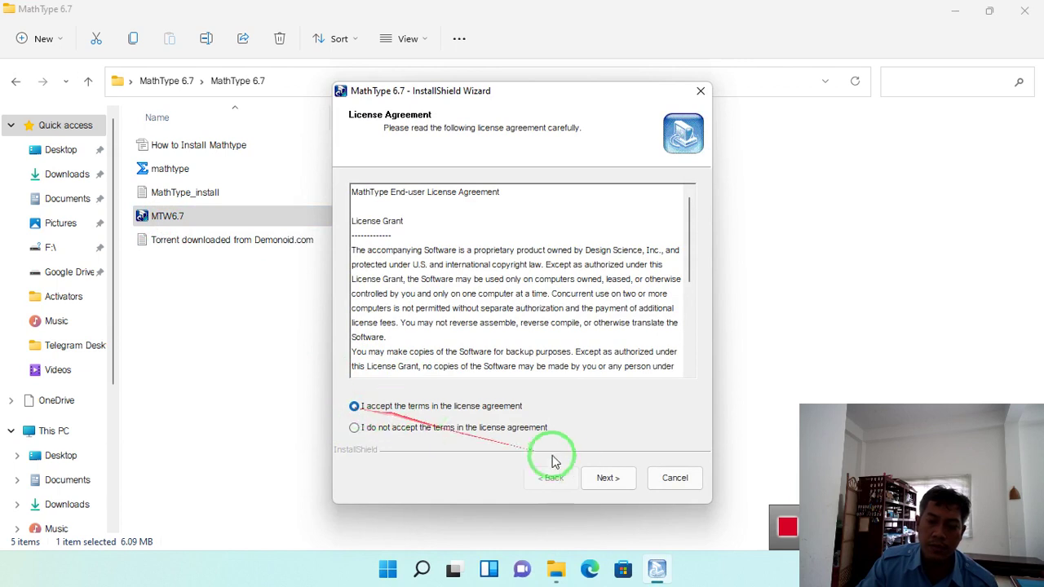
left_click(610, 480)
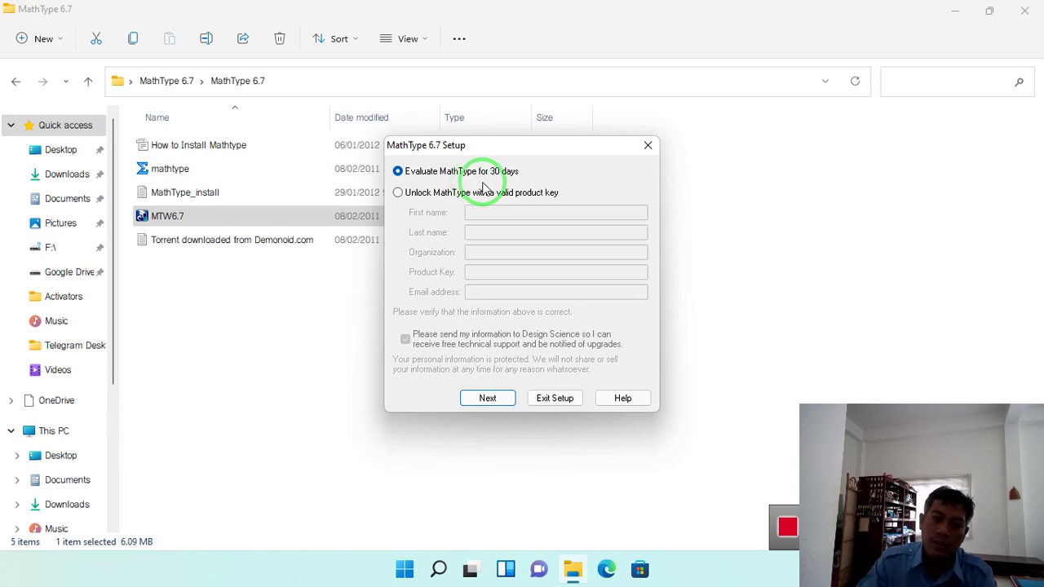
- Install MathType as a 30-day evaluation in C:\Program Files (x86)\MathType, letting setup create the folder, and exit setup when it finishes
left_click(488, 398)
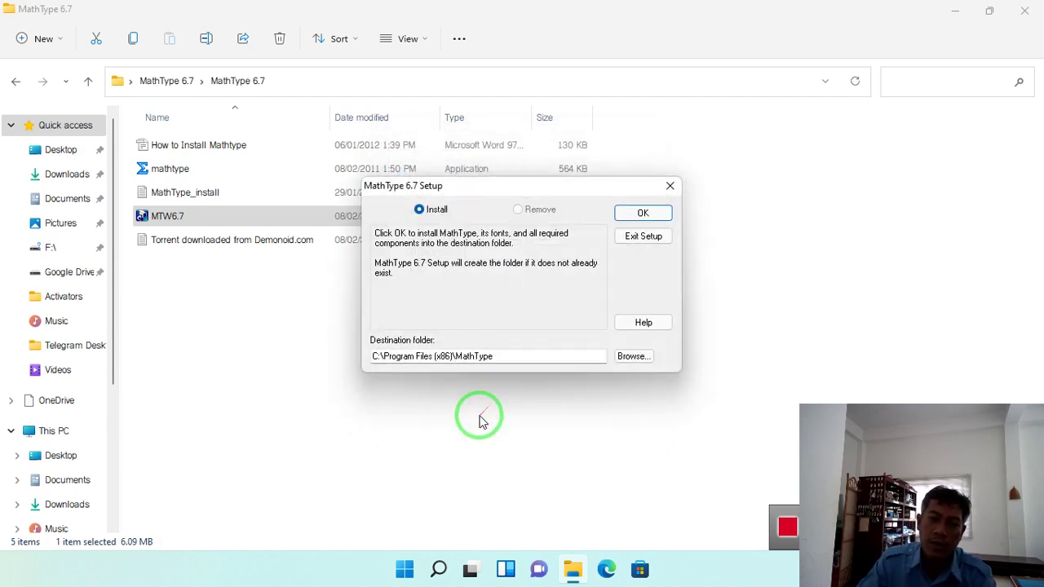
left_click(643, 213)
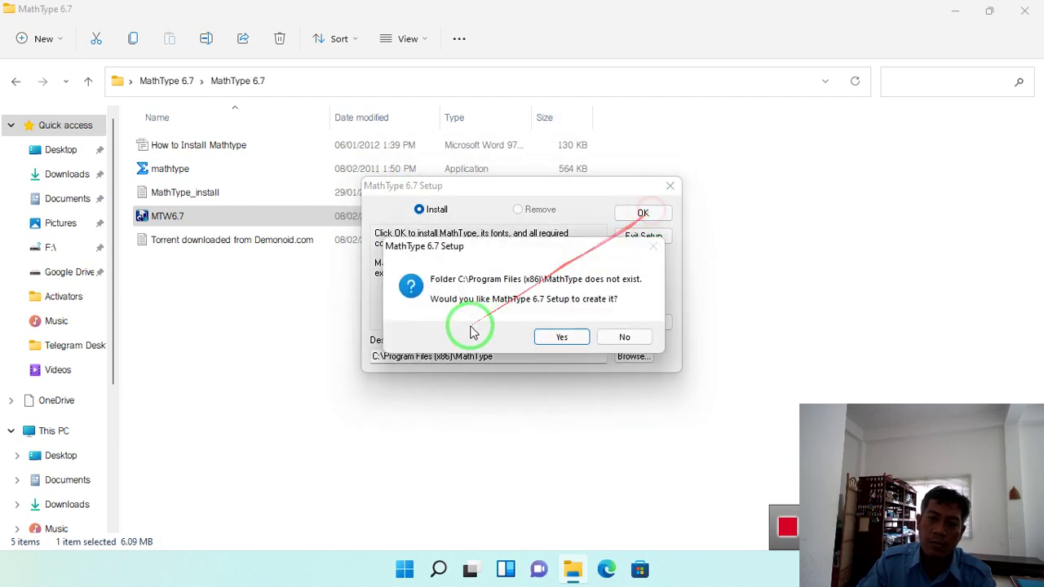
left_click(561, 337)
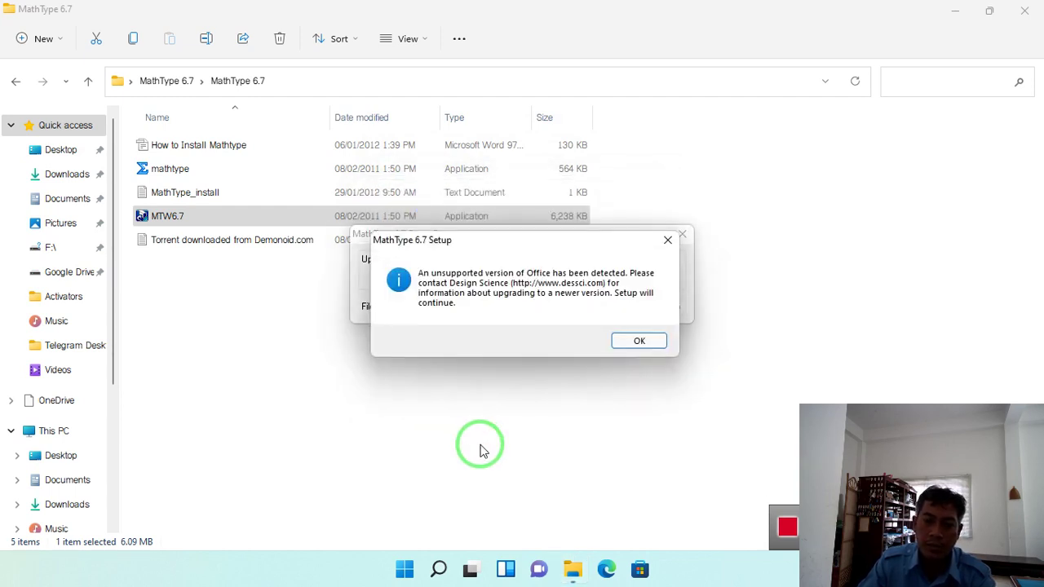
left_click(643, 341)
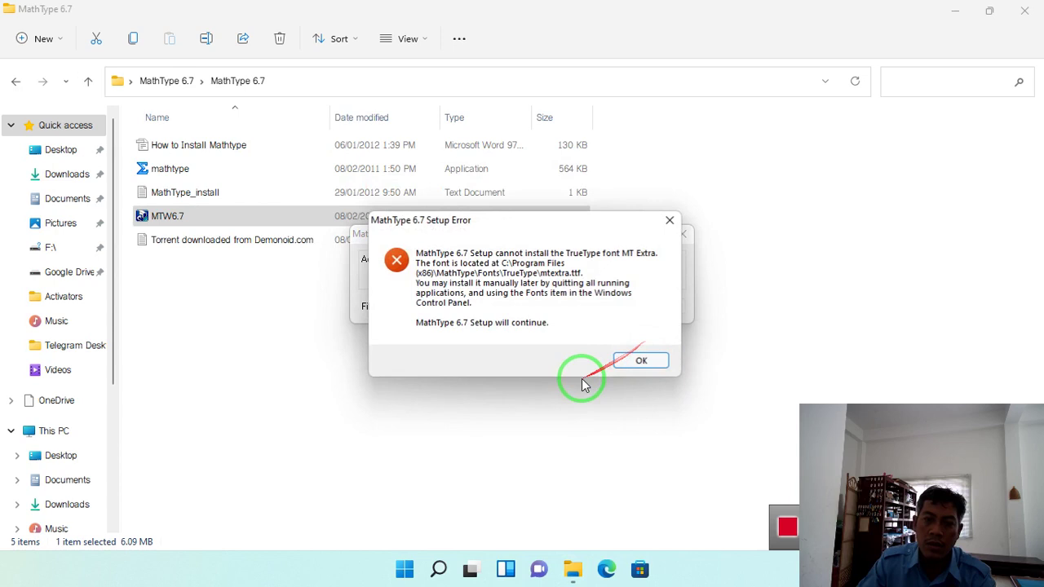
left_click(638, 364)
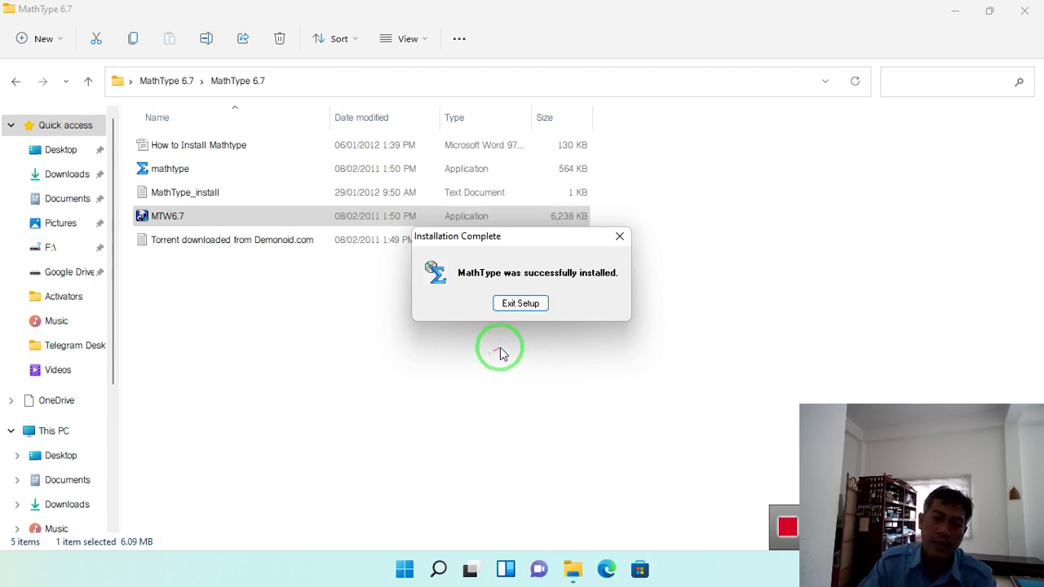
mouse_move(498, 277)
left_mouse_down()
mouse_move(543, 275)
mouse_move(529, 285)
left_mouse_up()
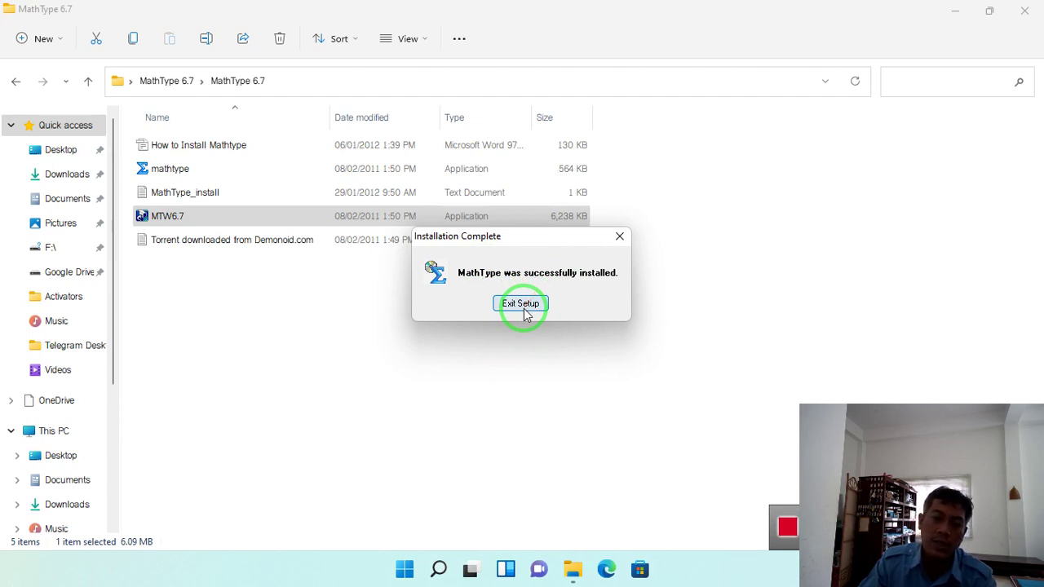
left_click(525, 313)
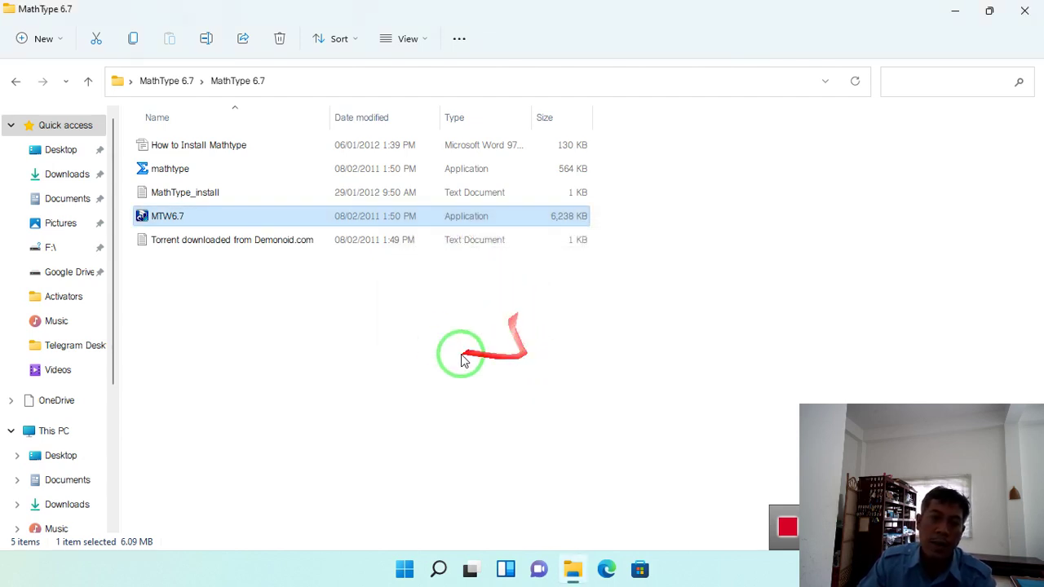
- Copy the mathtype application from the MathType 6.7 setup subfolder and close the folder window
left_click(174, 173)
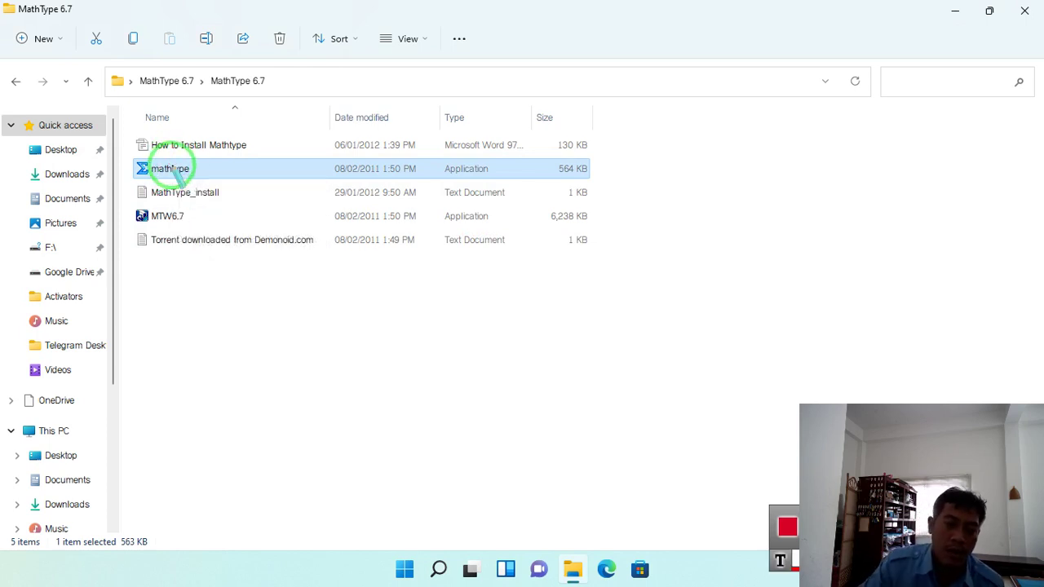
left_click_drag(126, 163, 225, 181)
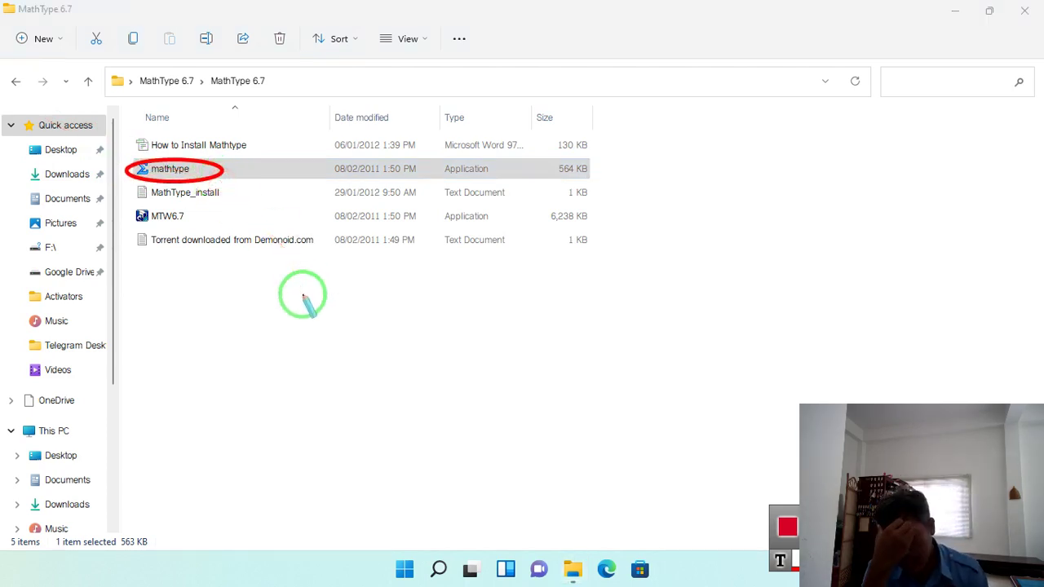
key("Escape")
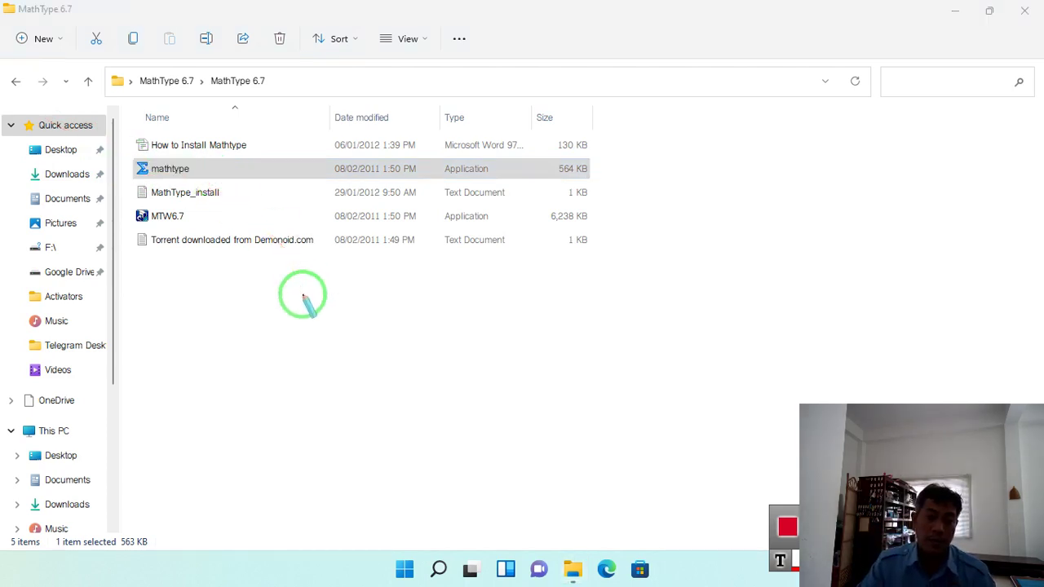
left_click_drag(303, 296, 220, 200)
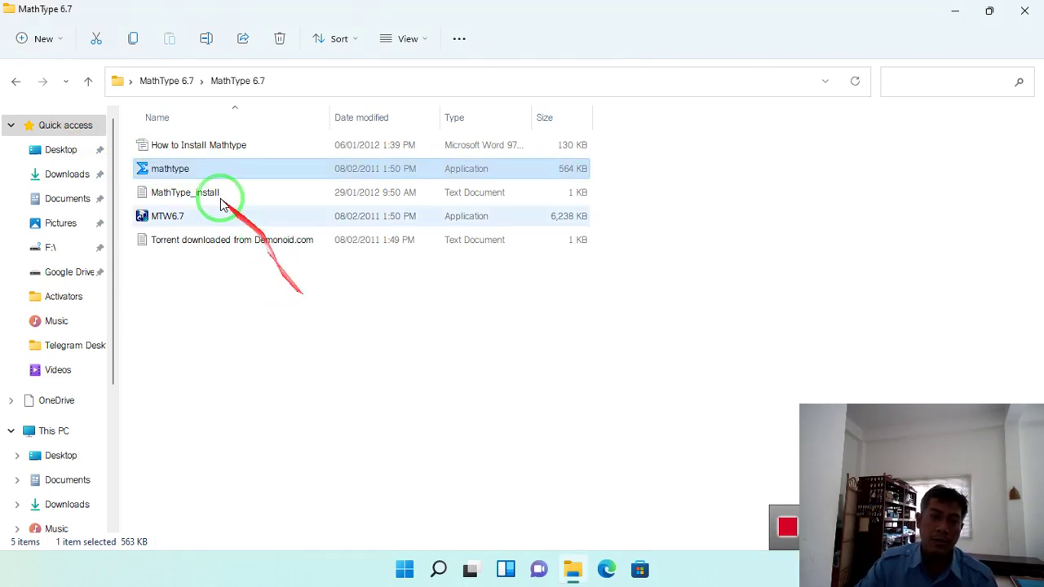
key("Escape")
left_click(169, 168)
right_click(169, 169)
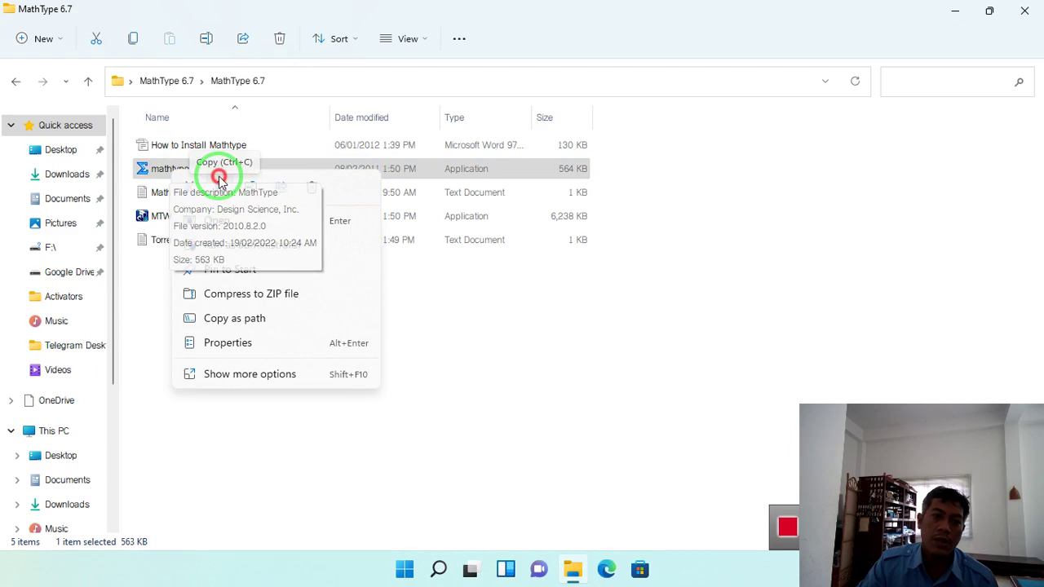
left_click_drag(219, 181, 422, 335)
left_click(1024, 11)
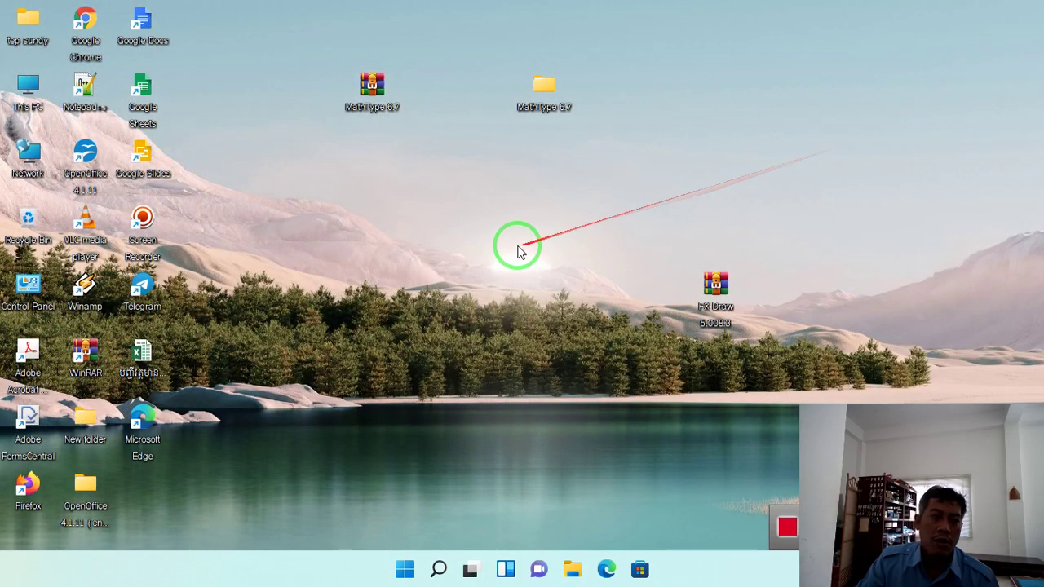
- Open the MathType installation folder in Program Files (x86) on Local Disk (C:)
double_click(24, 92)
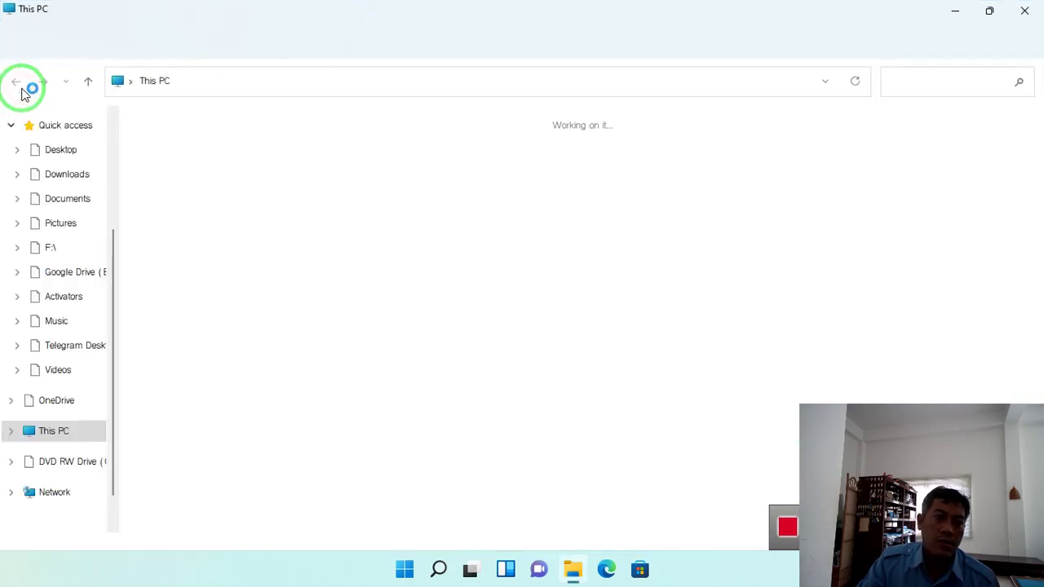
double_click(216, 278)
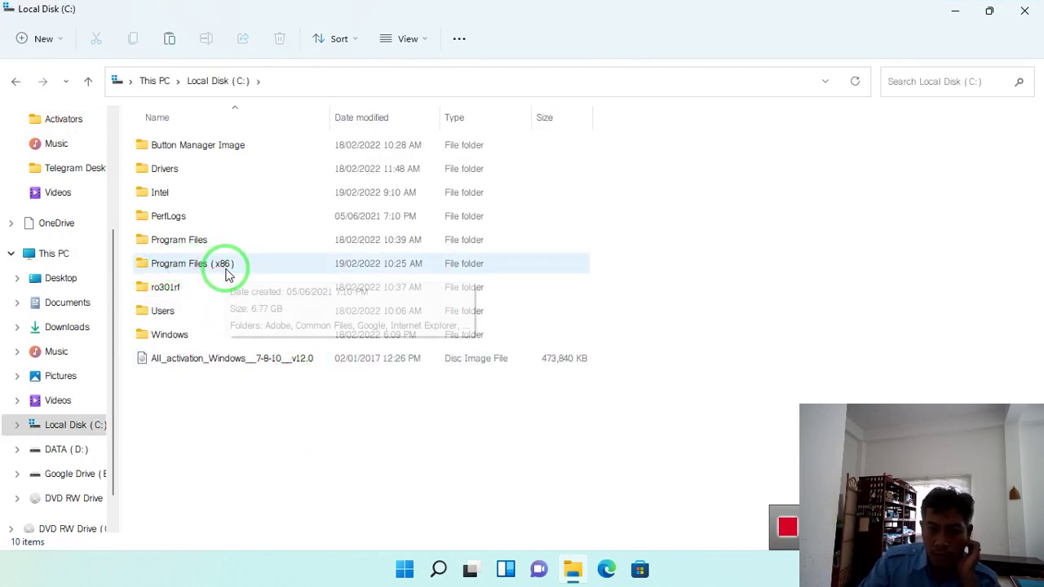
double_click(228, 274)
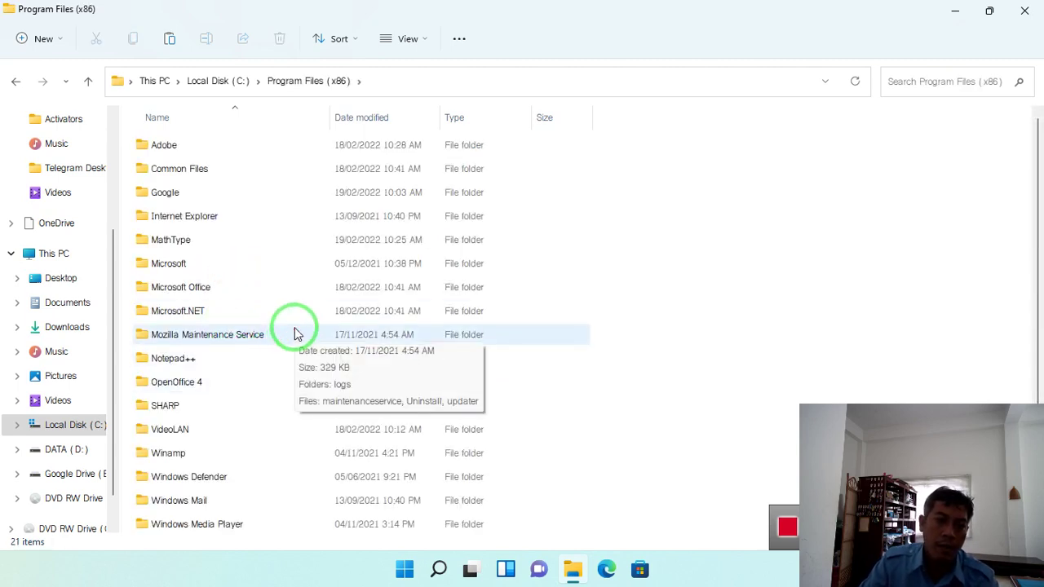
scroll(295, 327, "down", 2)
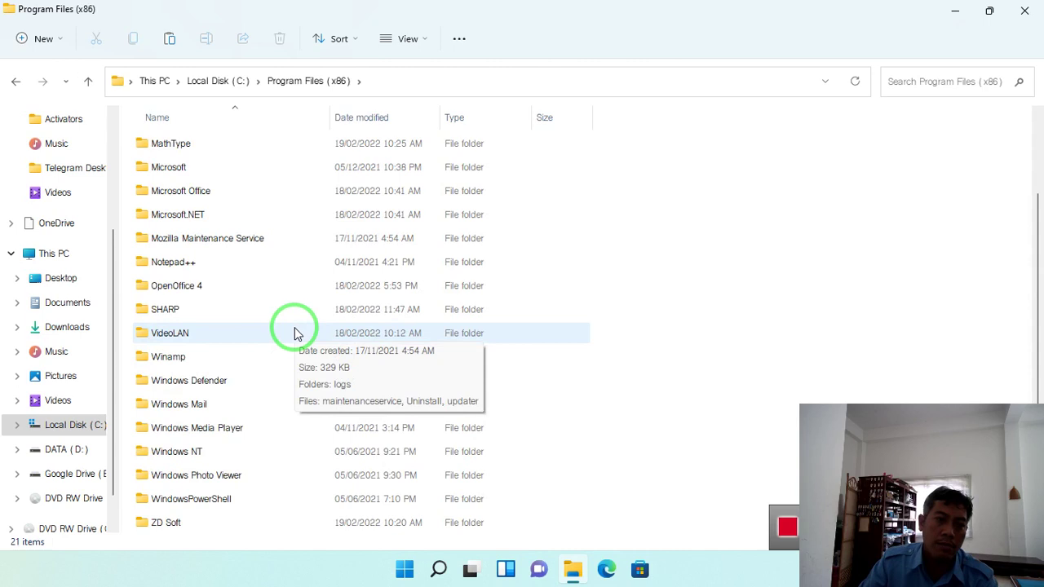
double_click(182, 147)
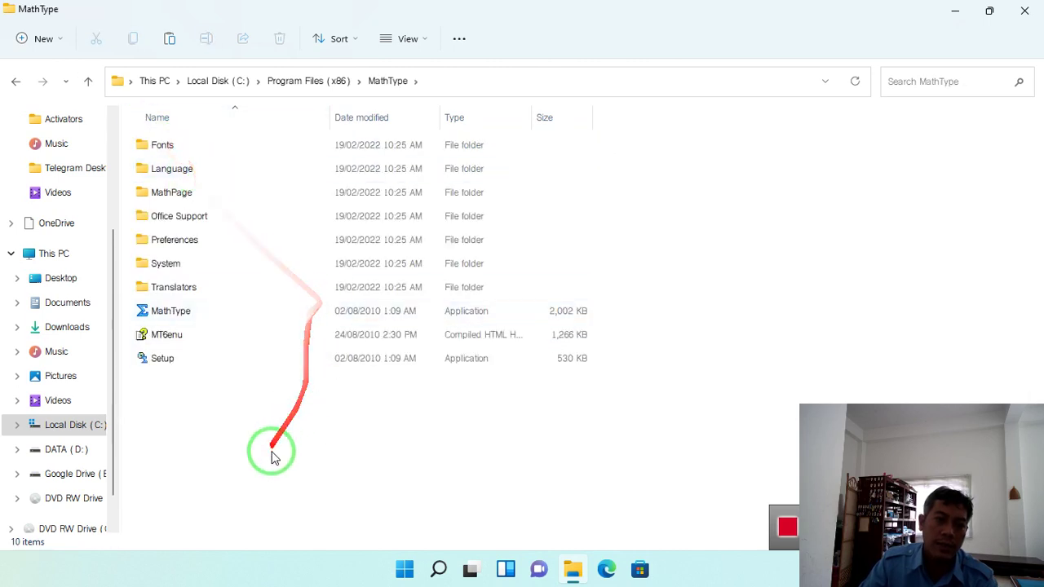
- Paste the copied mathtype application into the installation folder, replacing the existing MathType file, and close the window
left_click(257, 456)
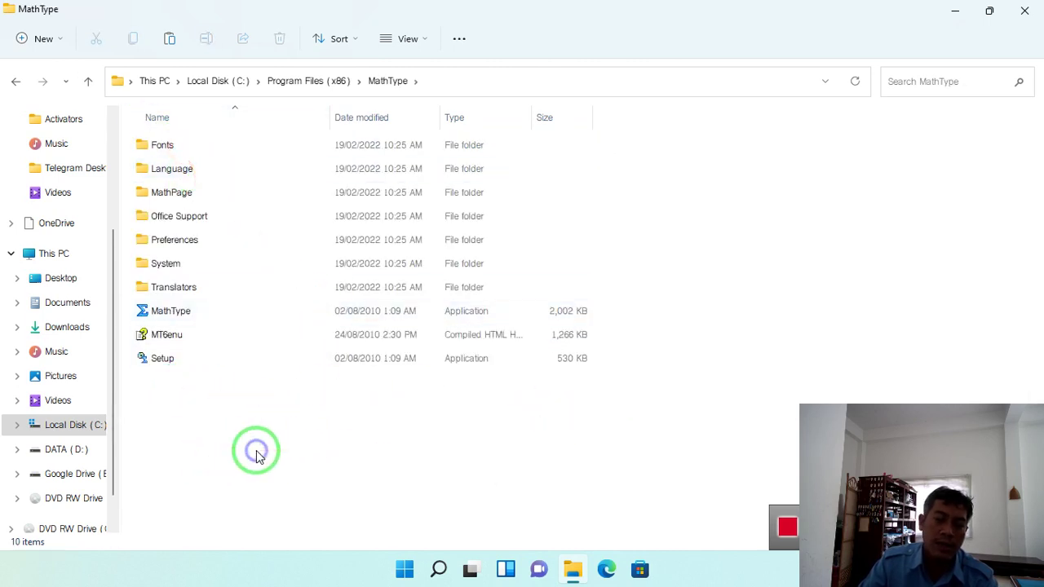
right_click(257, 455)
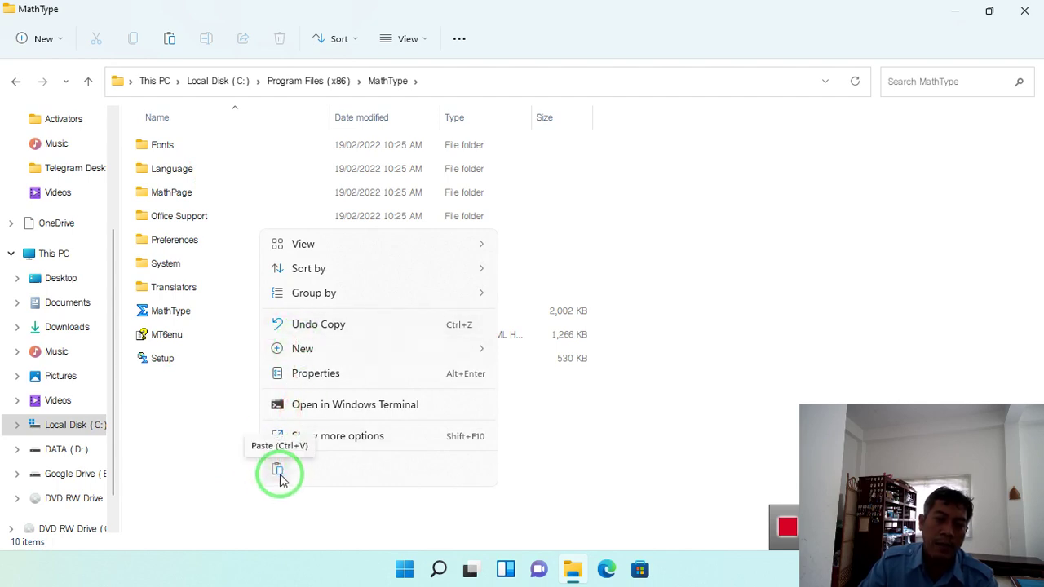
left_click(278, 471)
left_click(263, 159)
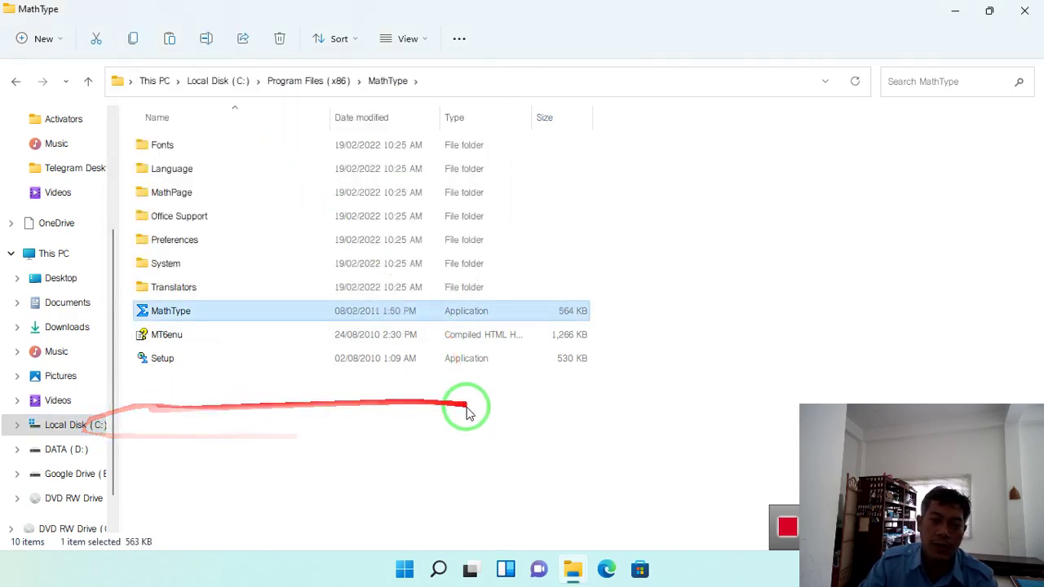
left_click(1026, 9)
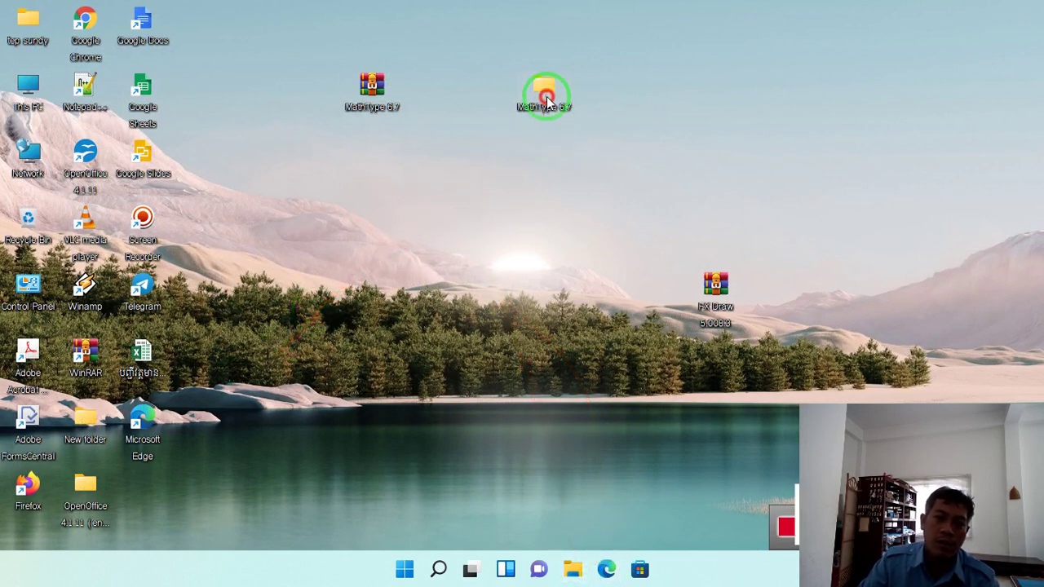
- Open the MathType_install text document from the subfolder inside the extracted MathType 6.7 desktop folder
left_click_drag(544, 86, 310, 224)
double_click(311, 218)
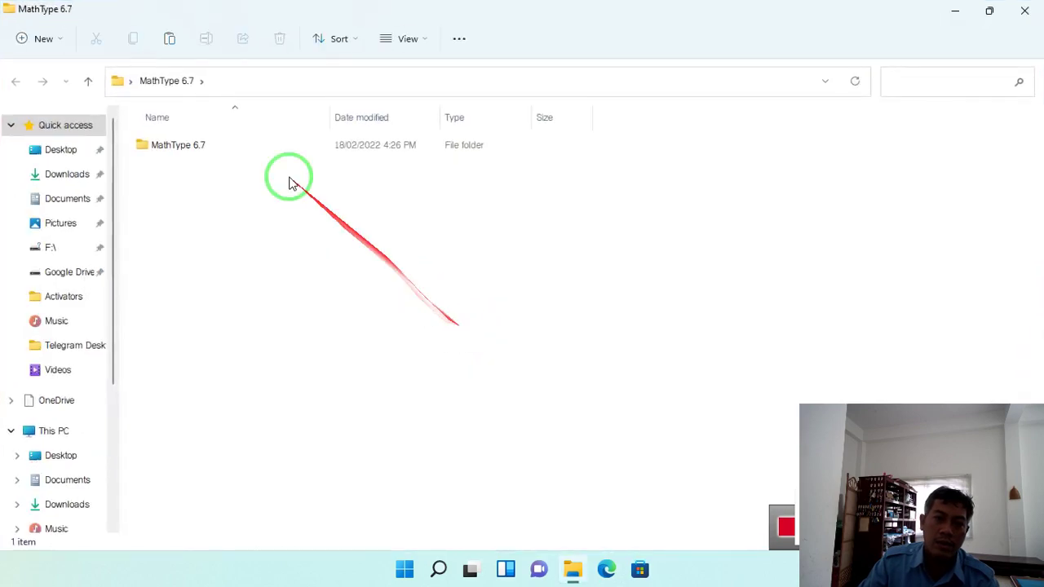
left_click(198, 149)
double_click(198, 147)
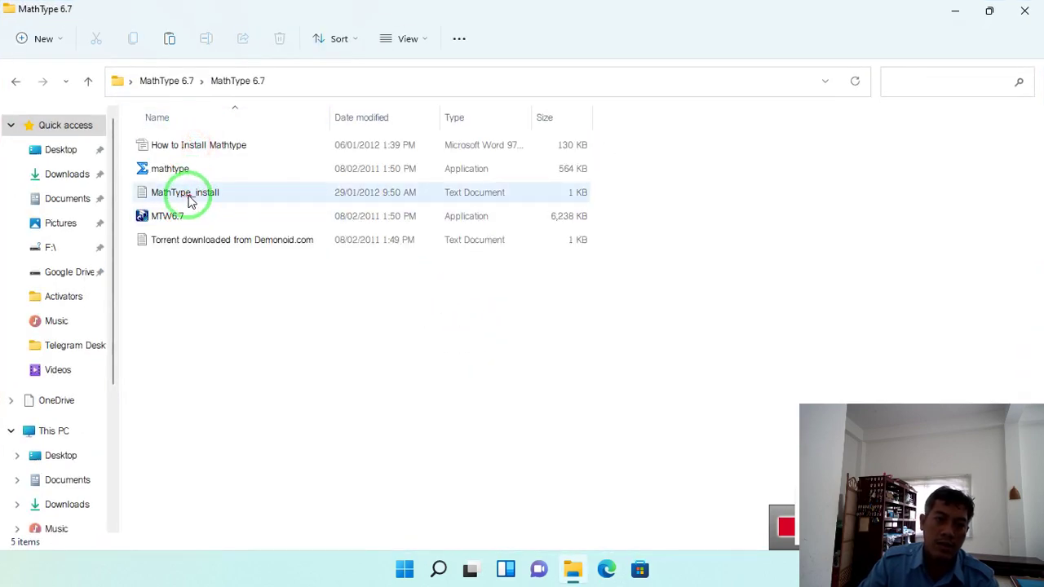
double_click(184, 196)
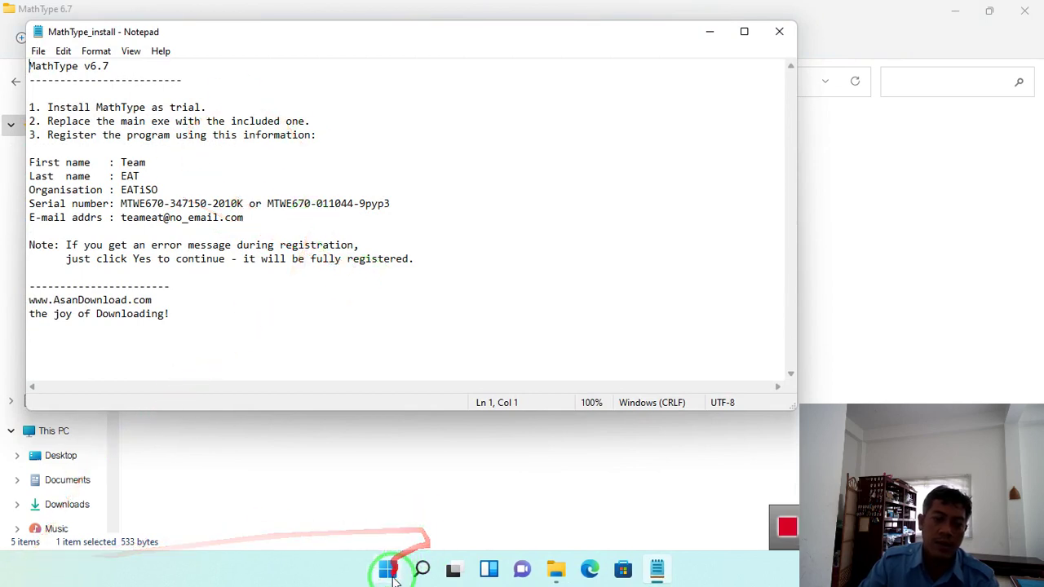
- Launch the installed MathType and choose to unlock the evaluation with a product key
left_click(389, 570)
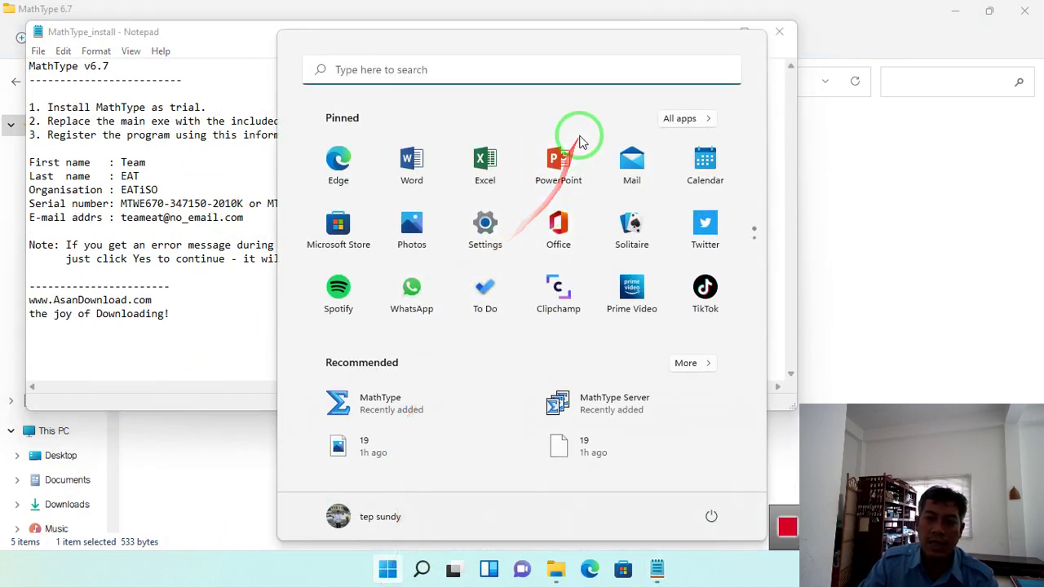
left_click(374, 405)
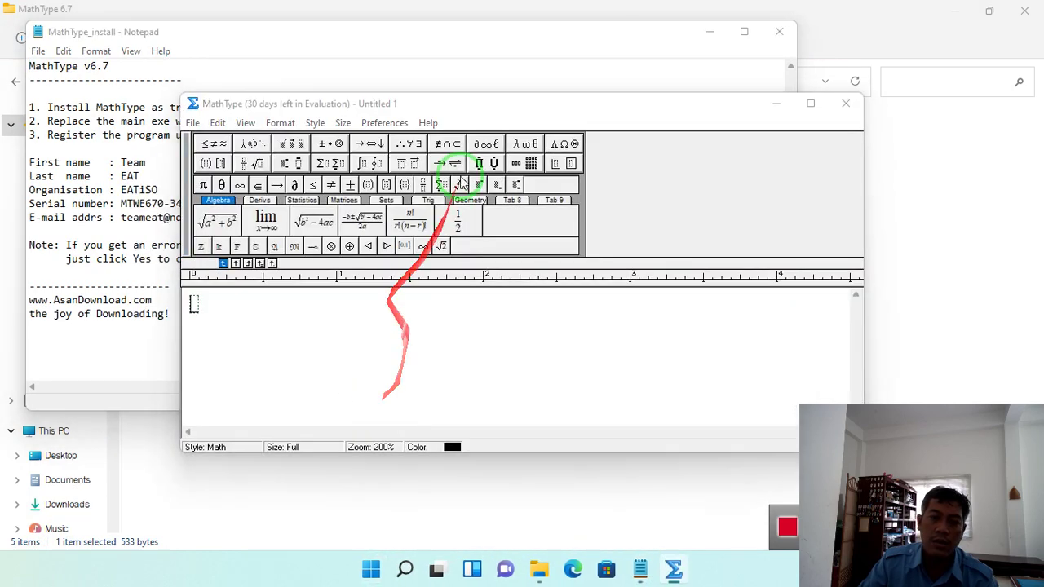
left_click(641, 382)
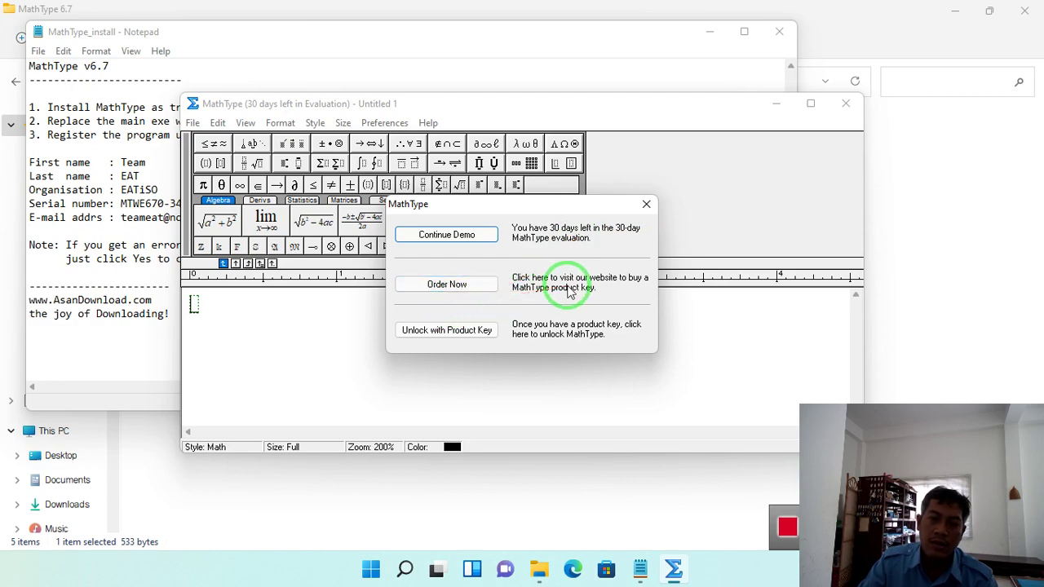
left_click(435, 330)
- Copy the first name from the MathType_install notes into the First name field of the Unlock/Register MathType form
left_click(77, 106)
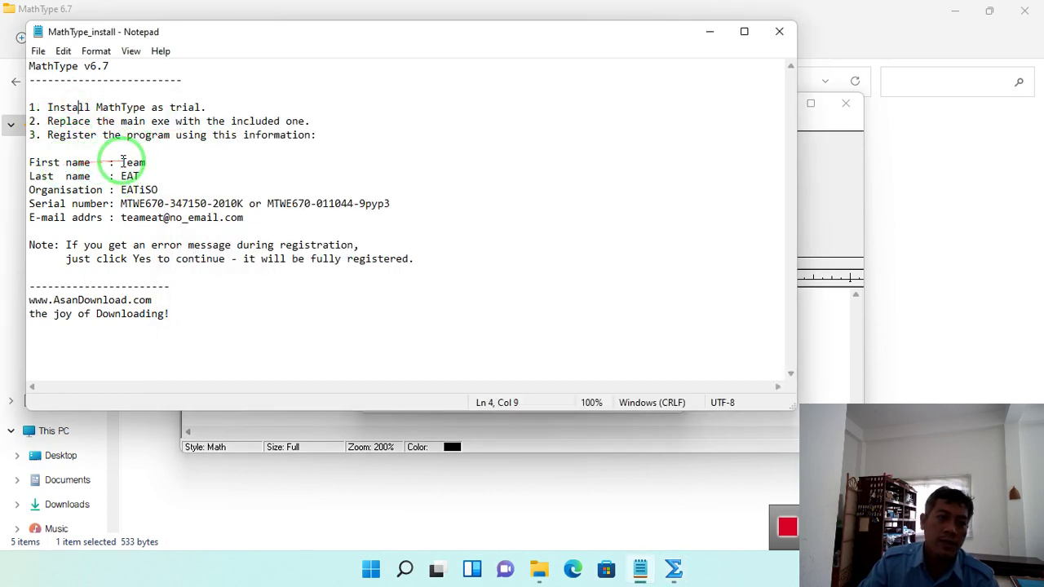
left_click_drag(121, 161, 156, 160)
key("ctrl+c")
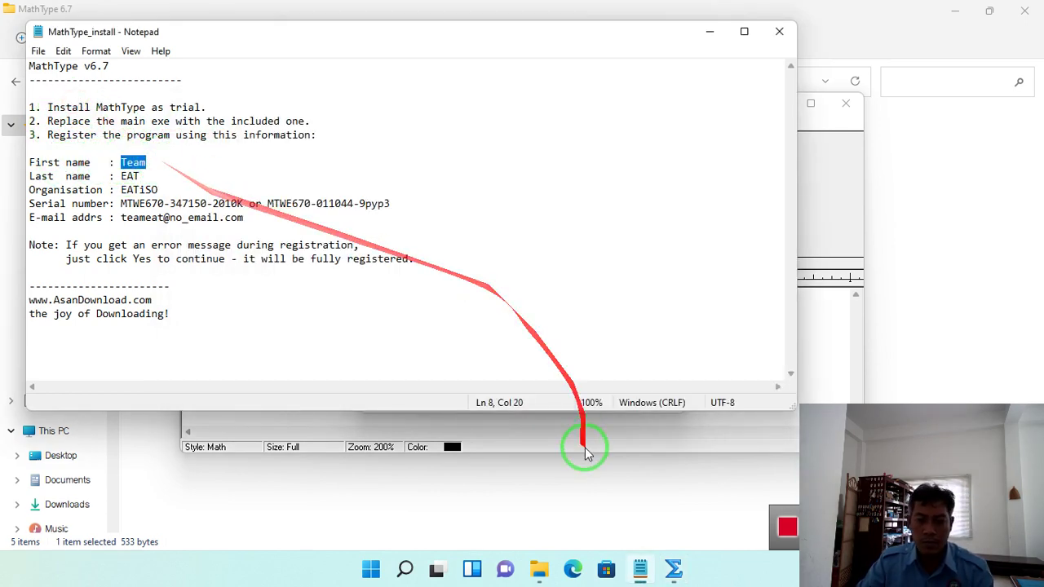
left_click(674, 565)
key("ctrl+v")
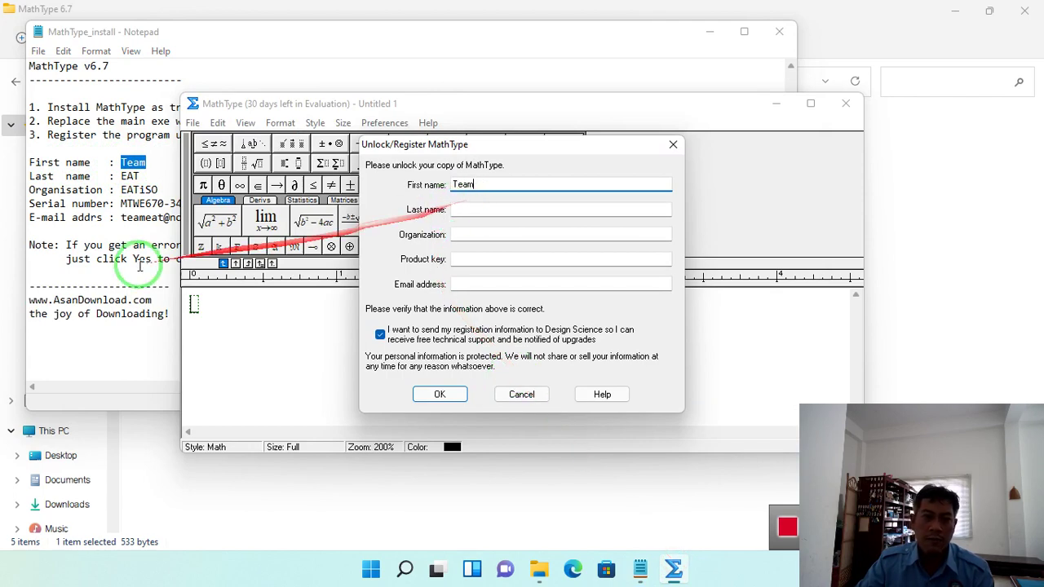
- Copy the last name from the MathType_install notes into the registration form's Last name field
left_click(139, 186)
left_click_drag(121, 176, 153, 176)
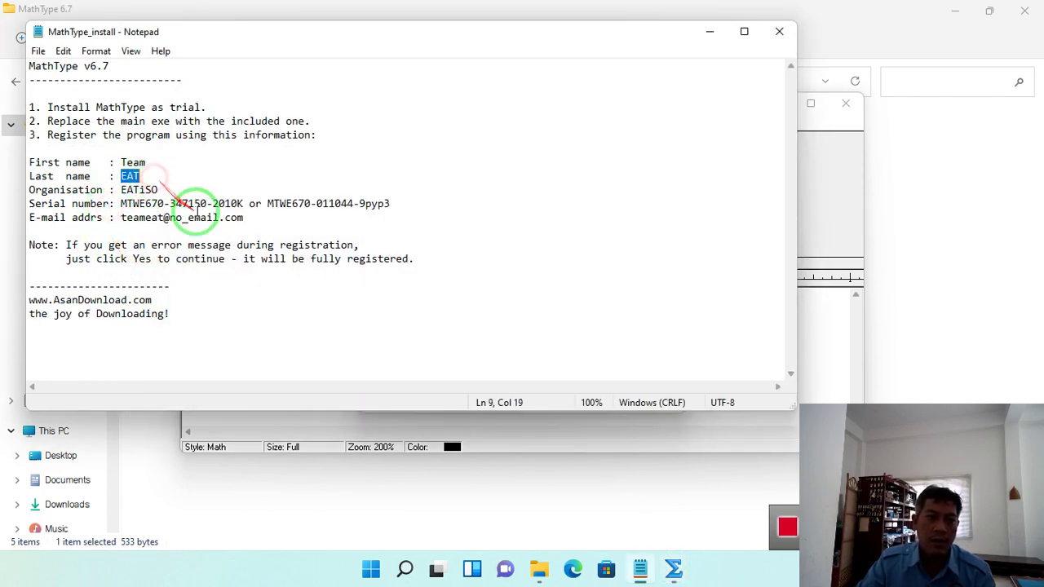
left_click(672, 566)
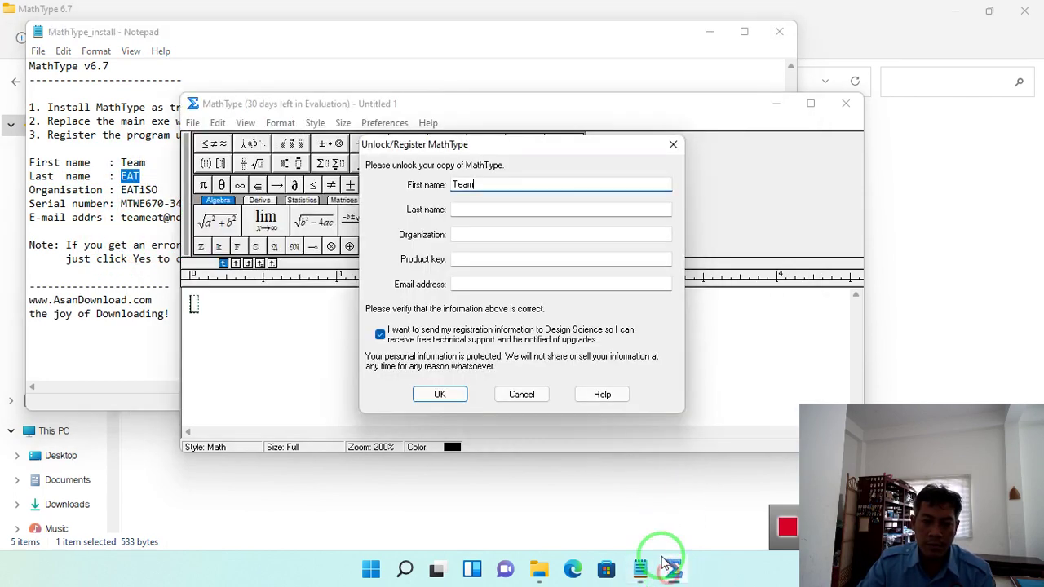
left_click(461, 209)
type("EAT")
- Fill in the registration form's Organization field with EATiSO from the MathType_install notes
left_click(120, 215)
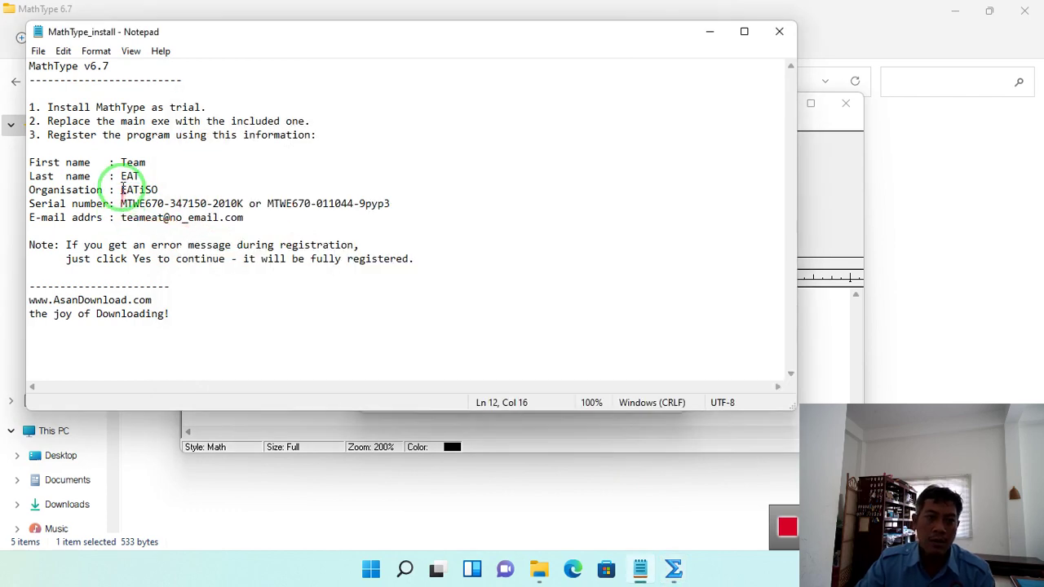
left_click(674, 568)
left_click(465, 234)
type("EATiSO")
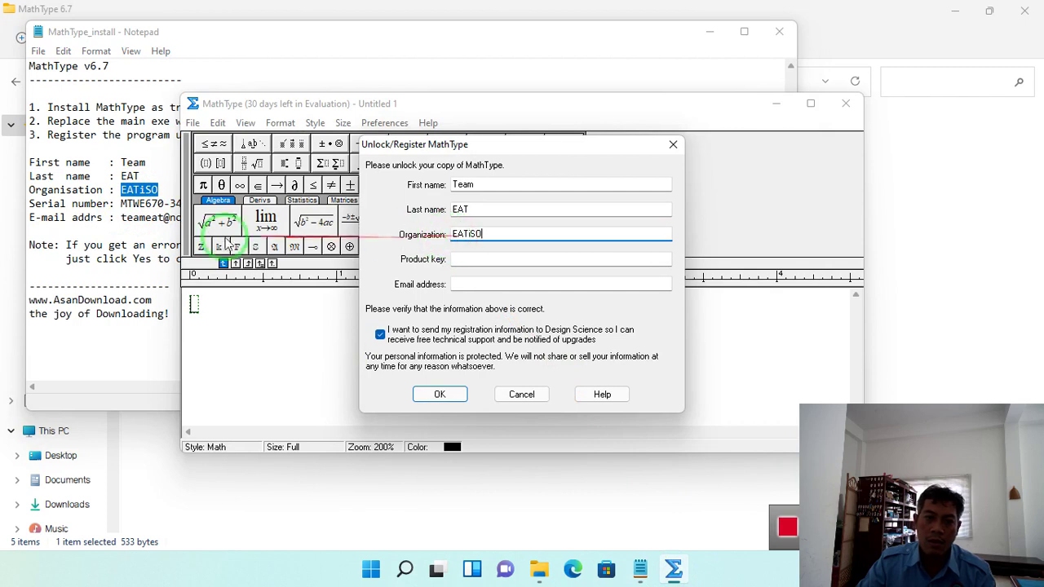
- Copy the whole serial number entry from the MathType_install notes into the registration form's Product key field
left_click(119, 227)
left_click_drag(133, 203, 446, 202)
key("ctrl+c")
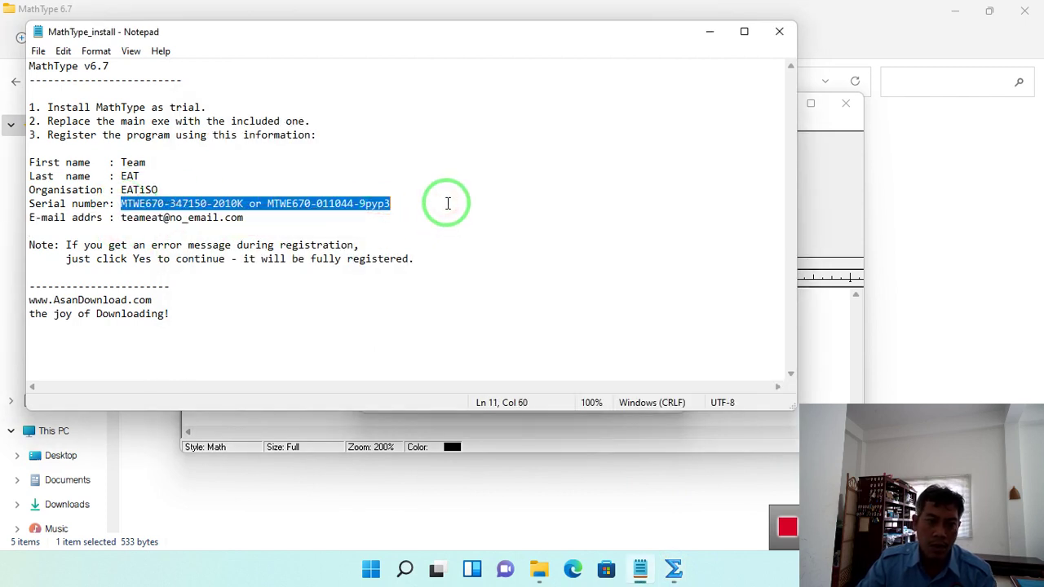
left_click(674, 568)
left_click(494, 259)
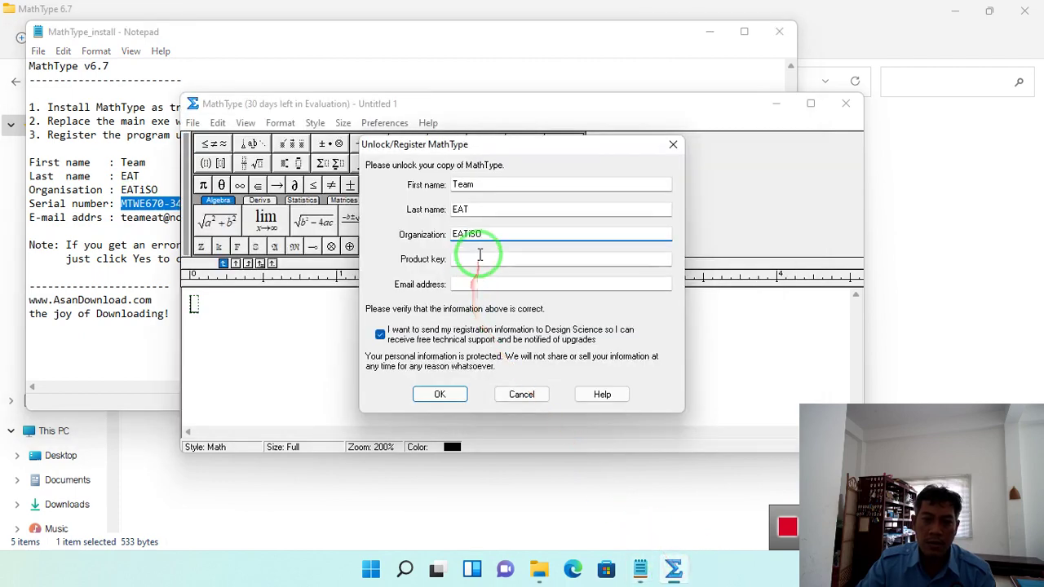
key("ctrl+v")
- Copy the e-mail address from the MathType_install notes into the Email address field and submit the registration
left_click(122, 217)
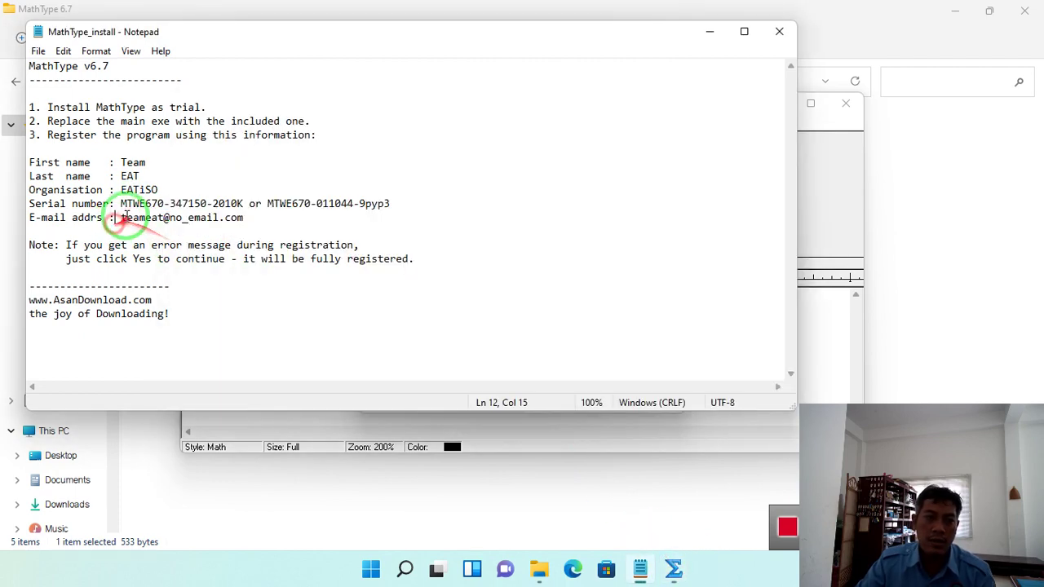
left_click_drag(124, 219, 259, 219)
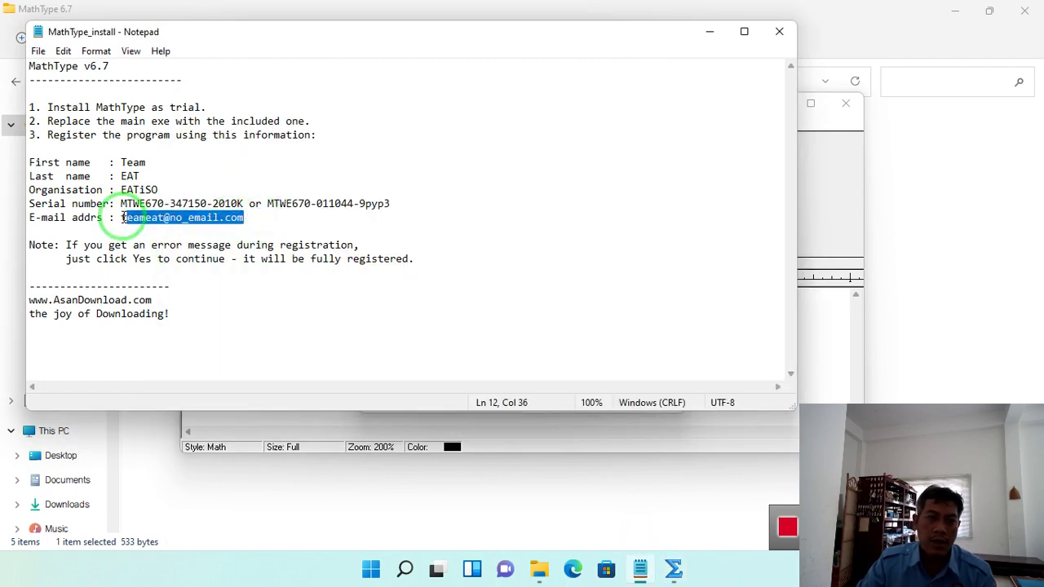
left_click_drag(123, 217, 268, 219)
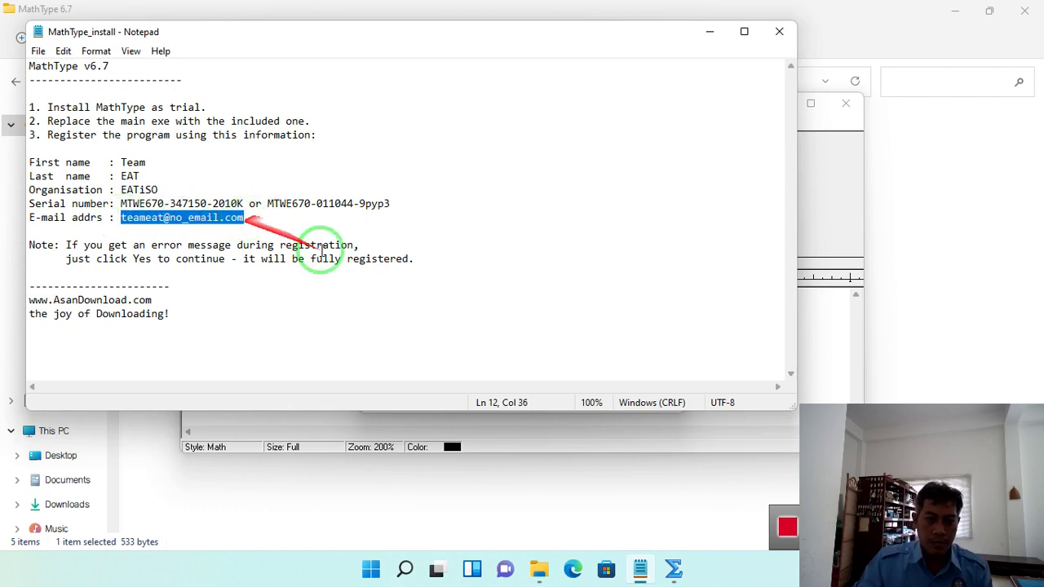
left_click(674, 569)
left_click(462, 283)
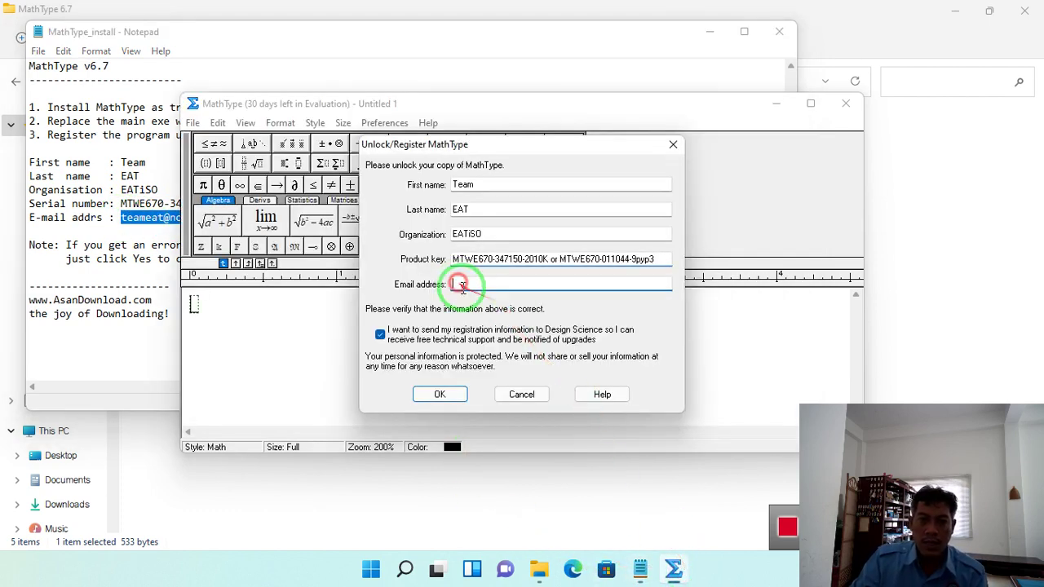
left_click(461, 394)
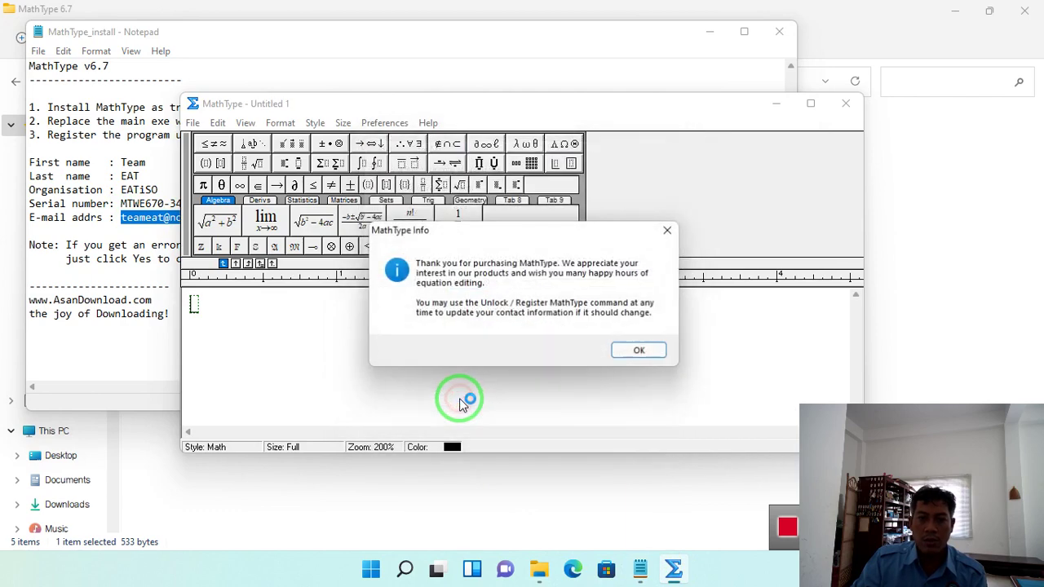
- Dismiss the registration thank-you message and the MT Extra font warning in MathType
left_click(595, 393)
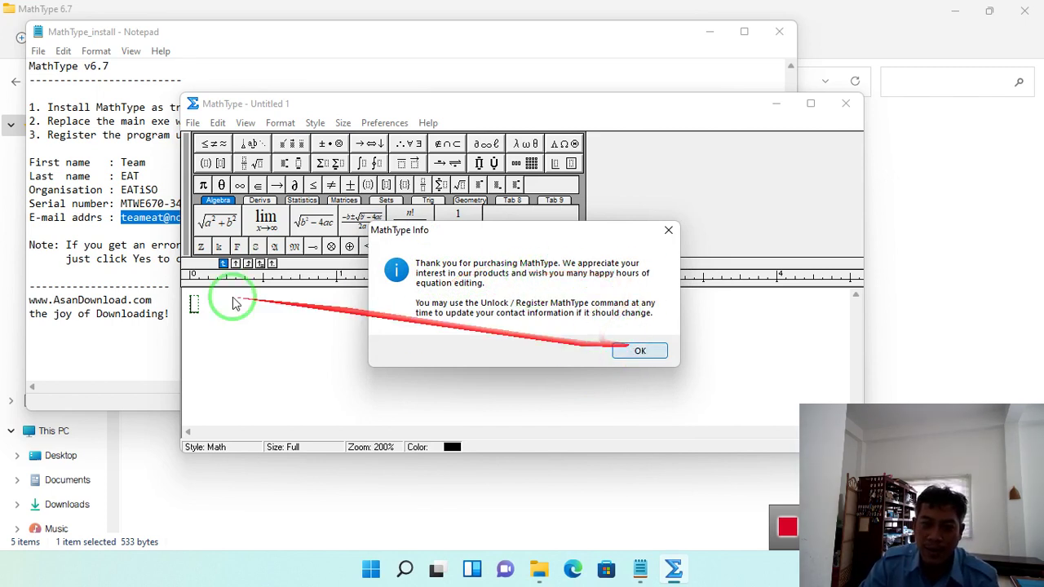
left_click(637, 350)
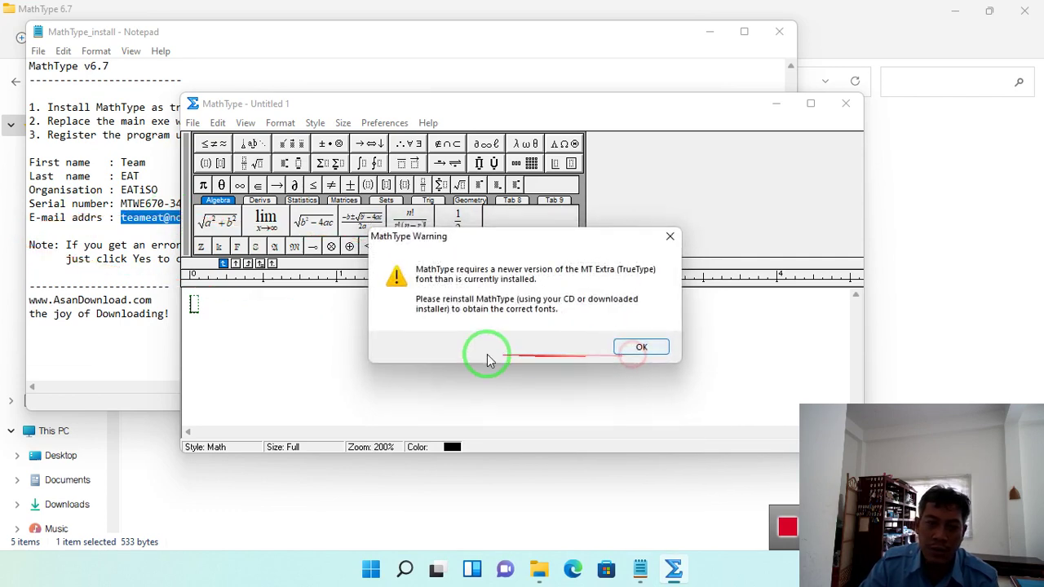
left_click(634, 345)
- Close the MathType_install notes, the MathType 6.7 folder window and MathType to clear the desktop
left_click(143, 217)
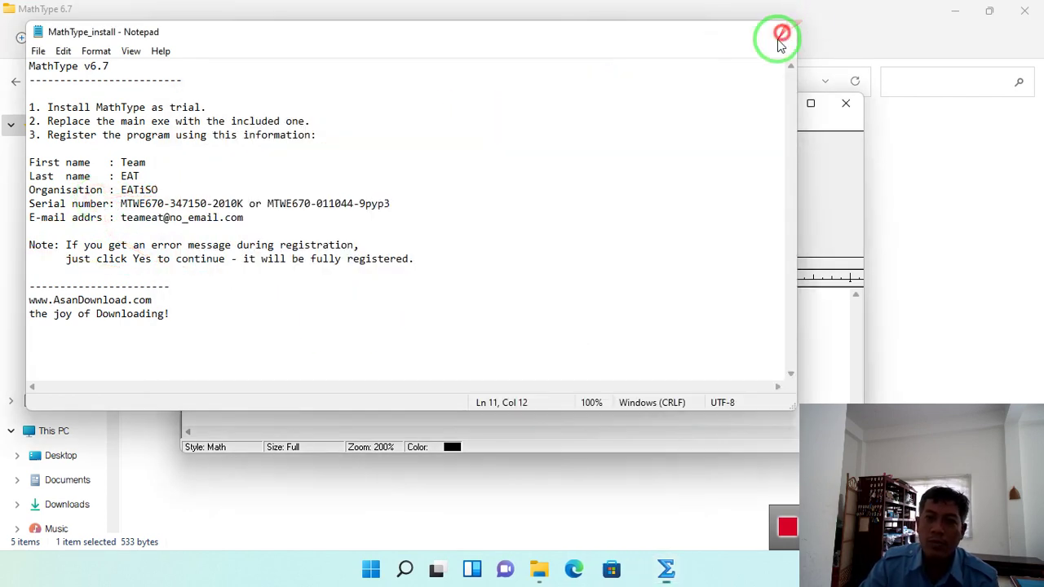
left_click(779, 31)
left_click(1030, 9)
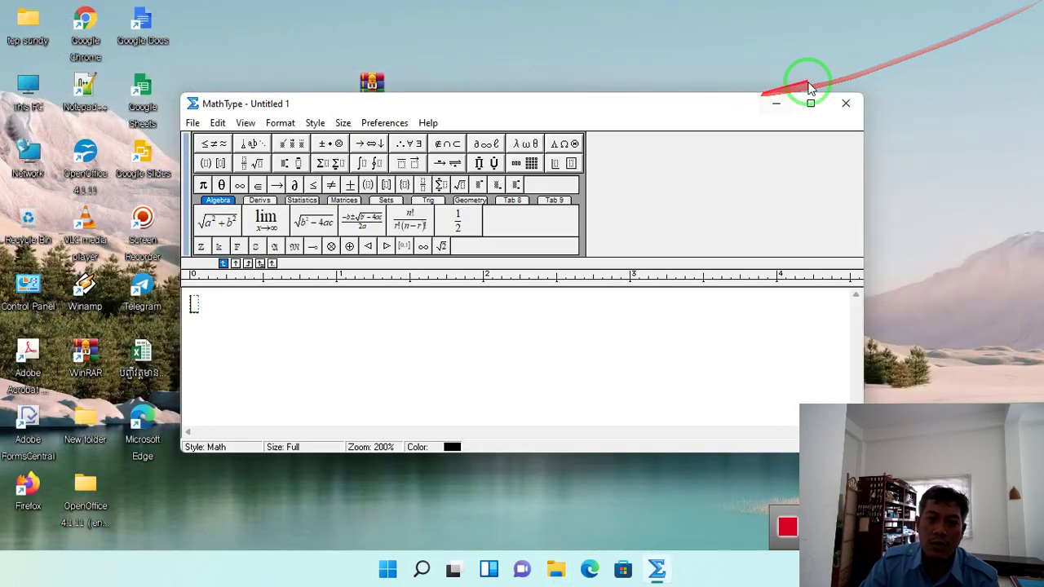
left_click_drag(683, 109, 811, 65)
left_click(973, 69)
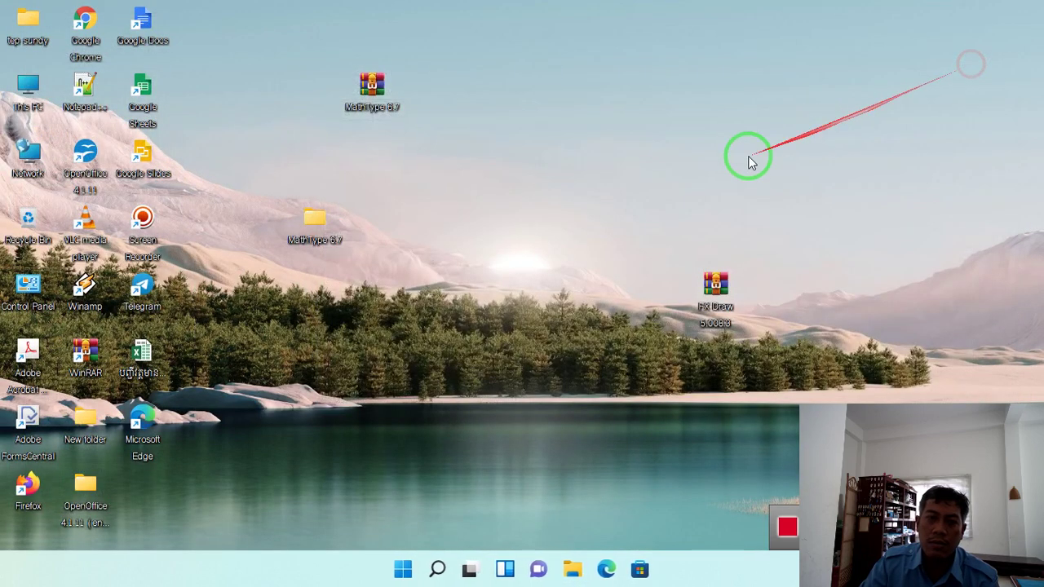
- Launch MathType again, dismiss its font warning and move its window slightly higher on the desktop
left_click(402, 569)
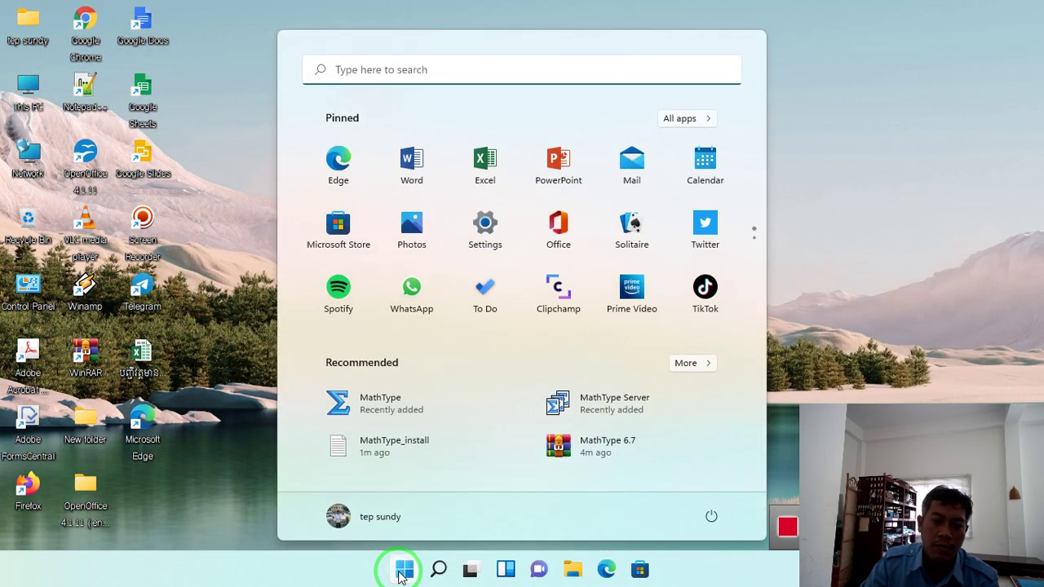
left_click(369, 397)
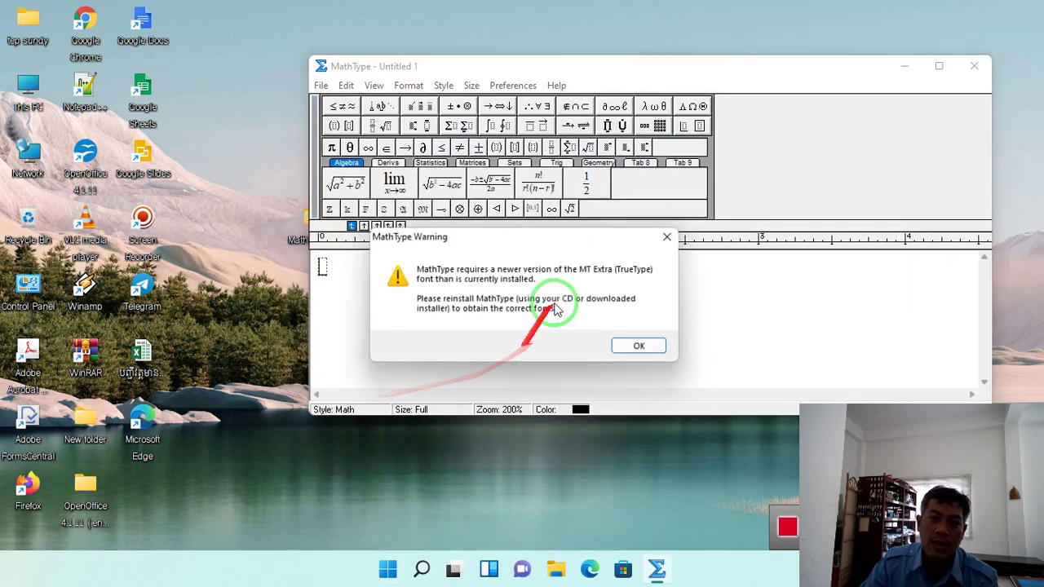
left_click(642, 347)
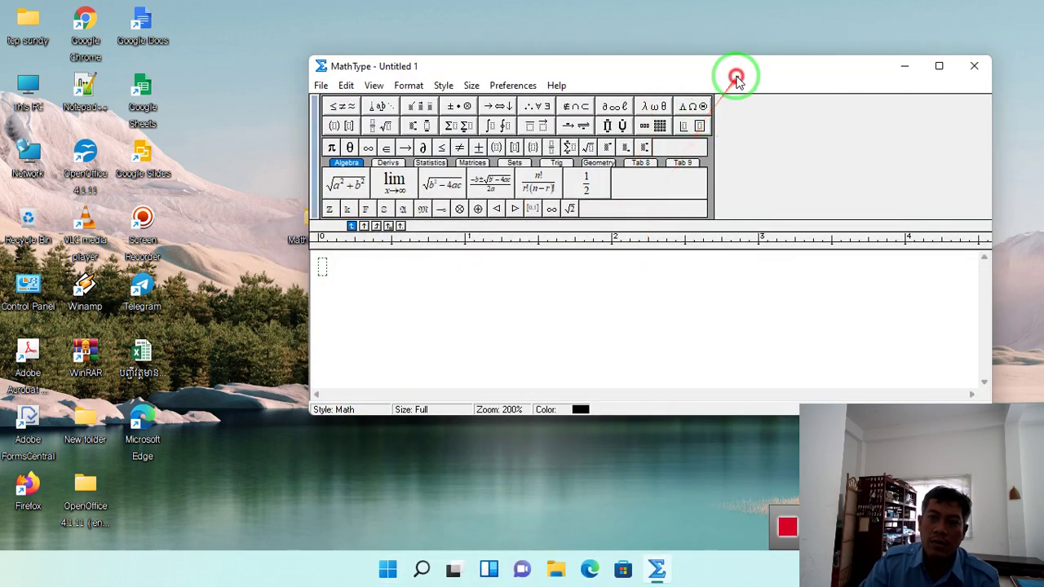
left_click_drag(734, 74, 741, 51)
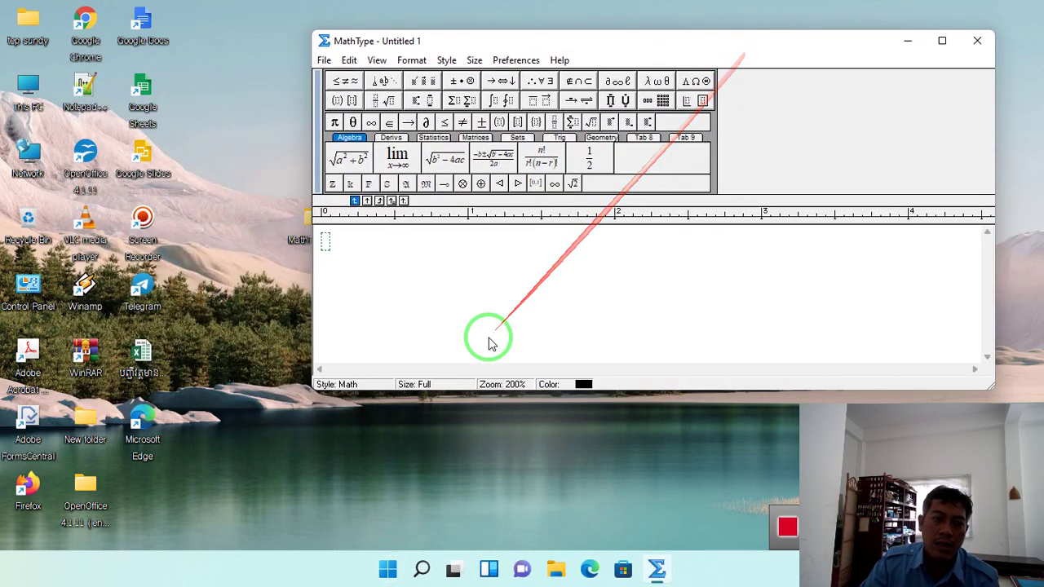
- Open a blank OpenOffice Writer document with the run command swriter, and place the MathType window over it
key("super+r")
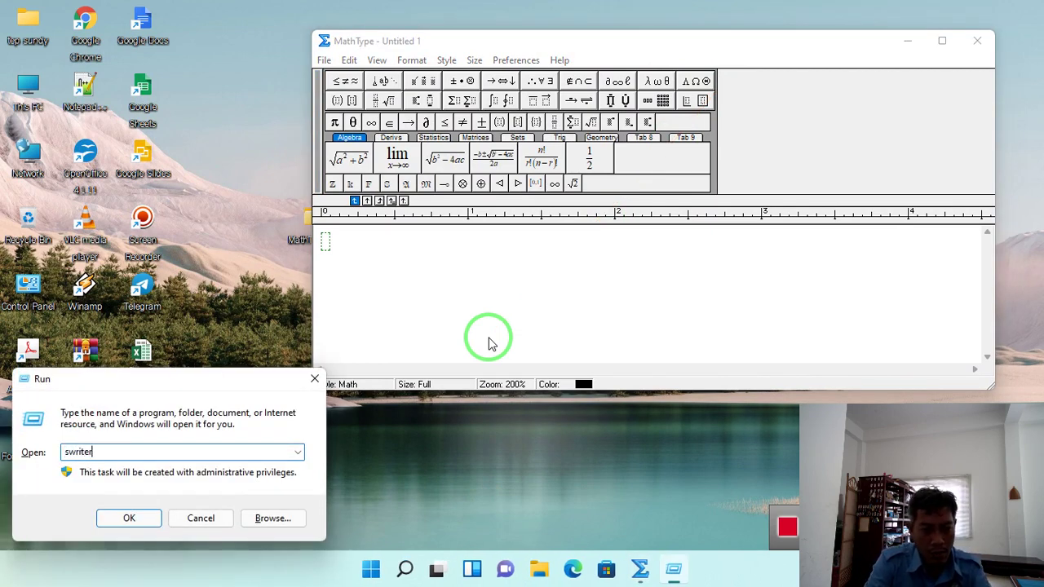
type("swriter")
key("Return")
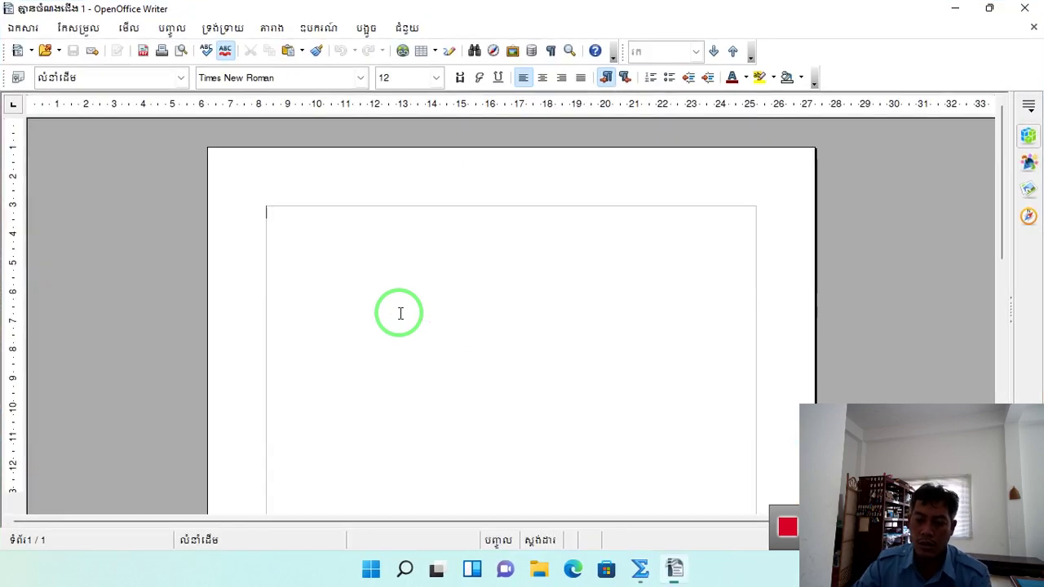
left_click(639, 569)
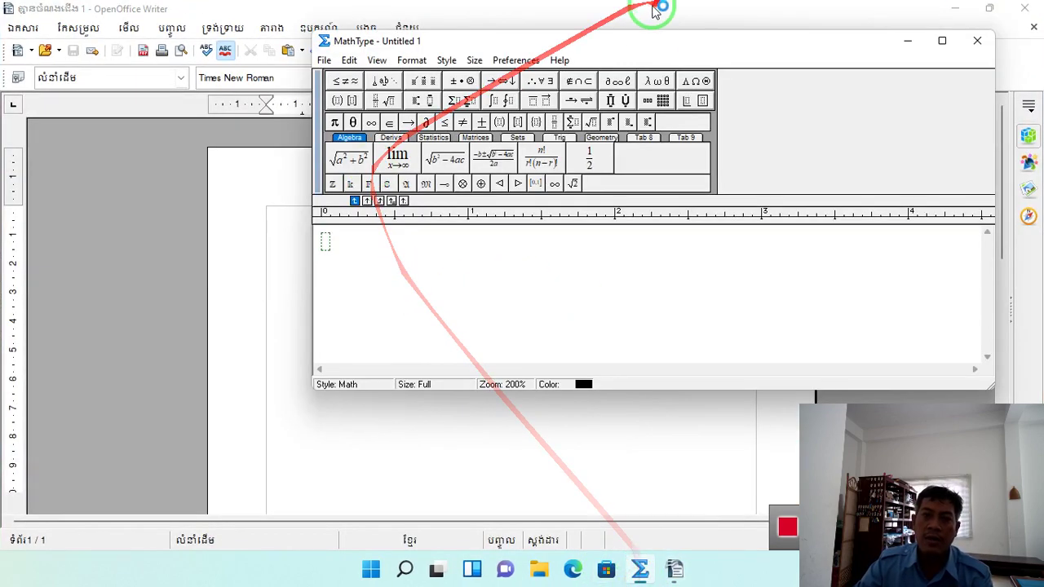
left_click_drag(656, 41, 544, 121)
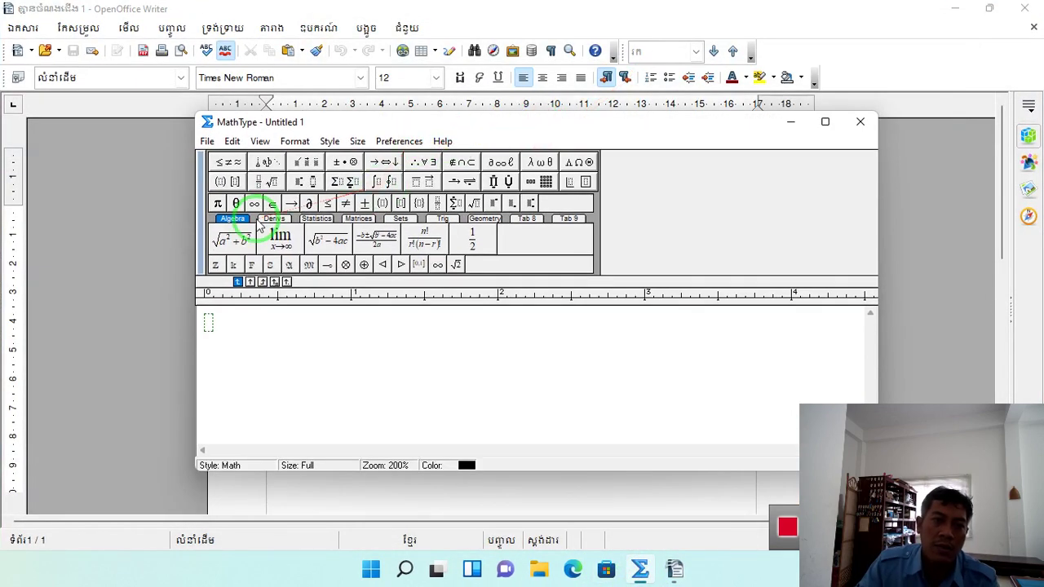
- Examine MathType's symbol and template palettes, including relations, spaces, embellishments, arrows, uppercase Greek, fences and integrals
left_click(226, 165)
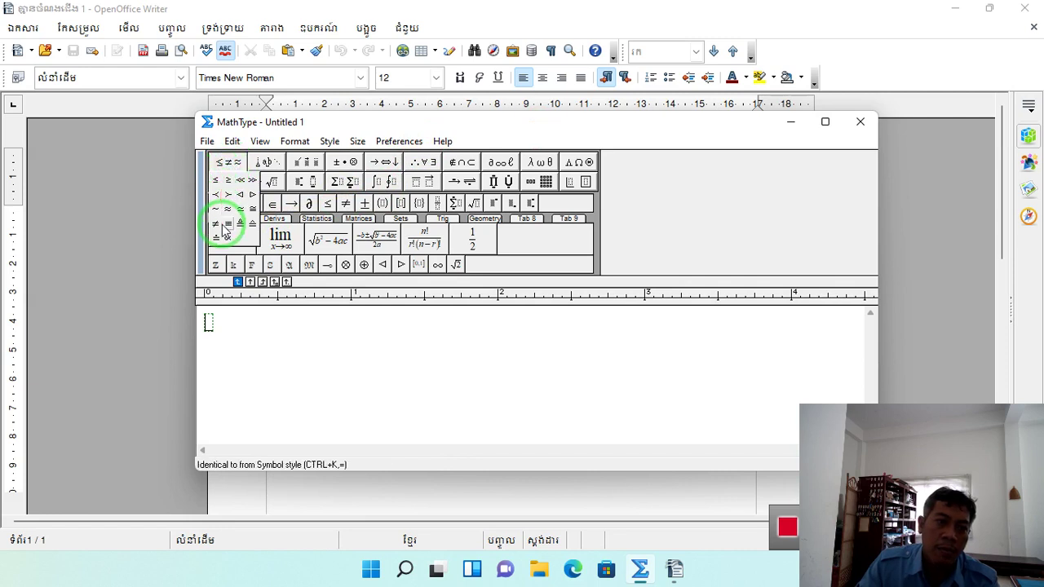
mouse_move(256, 167)
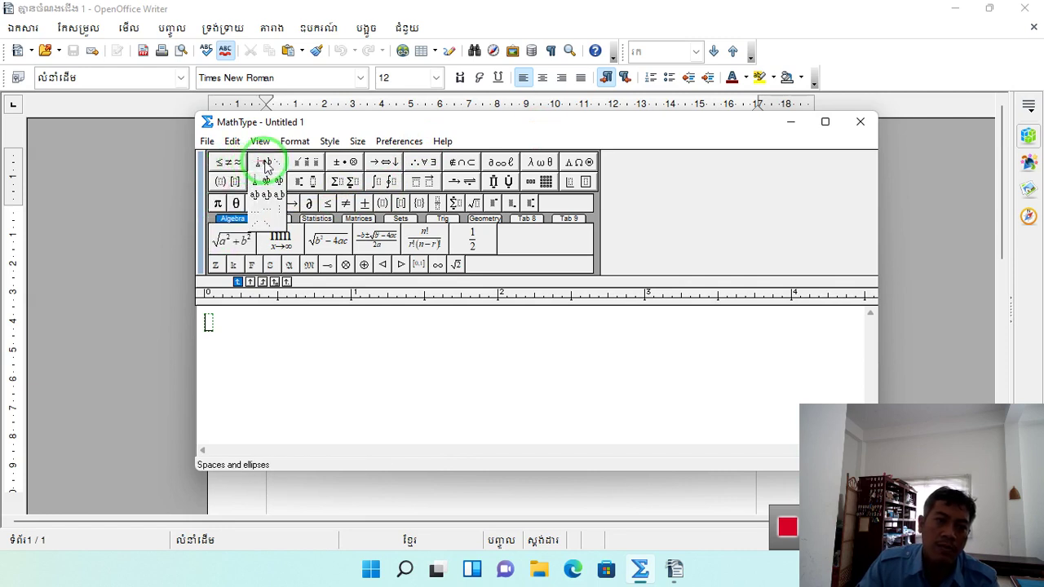
left_click(265, 165)
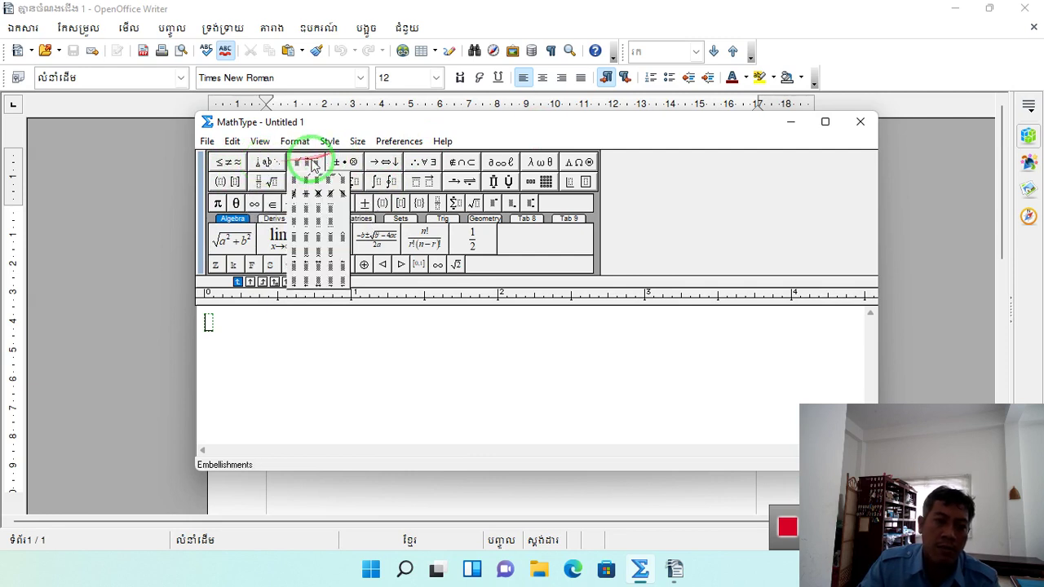
mouse_move(304, 164)
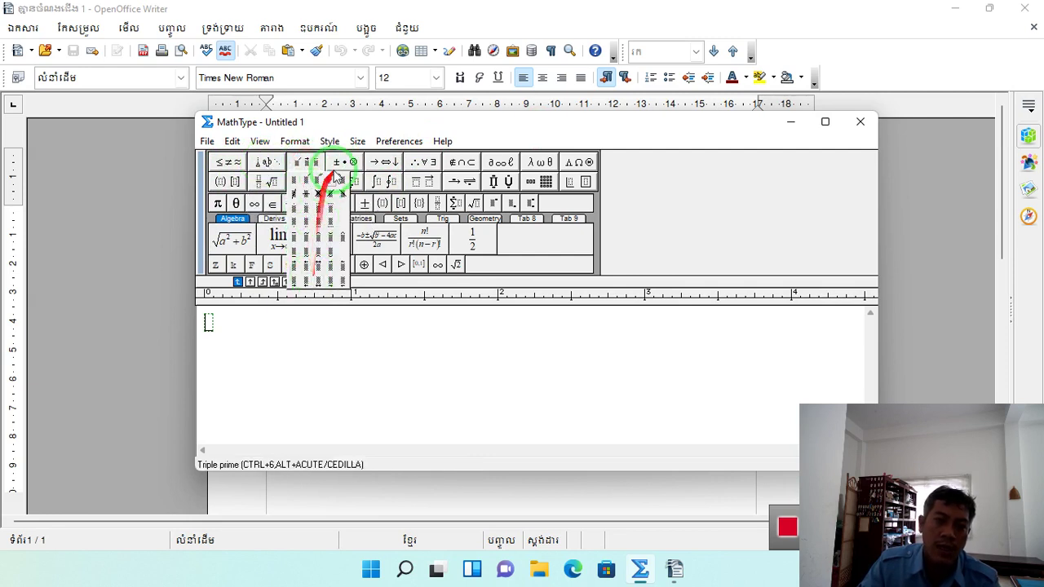
left_click(359, 163)
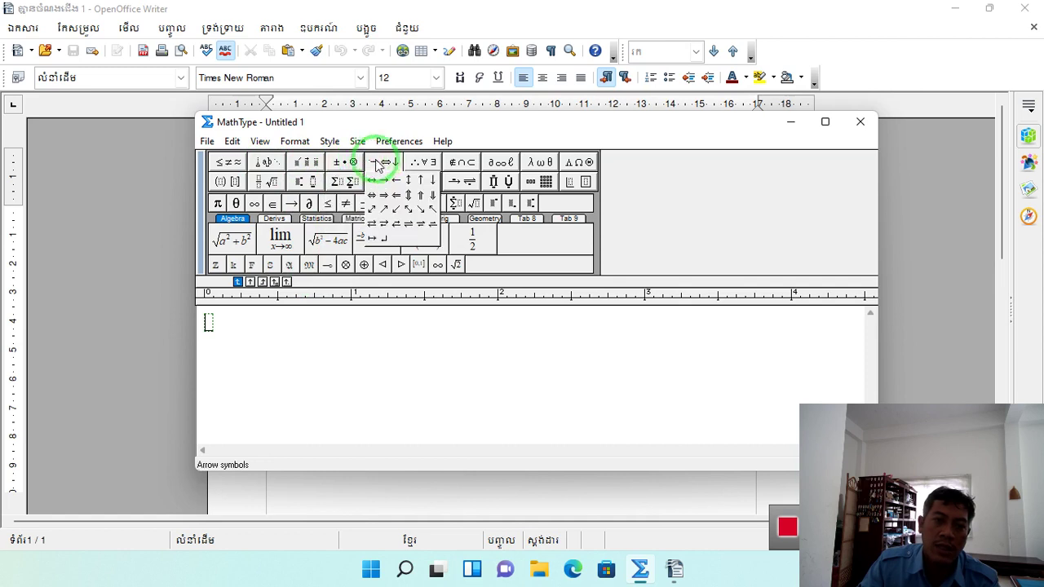
mouse_move(562, 160)
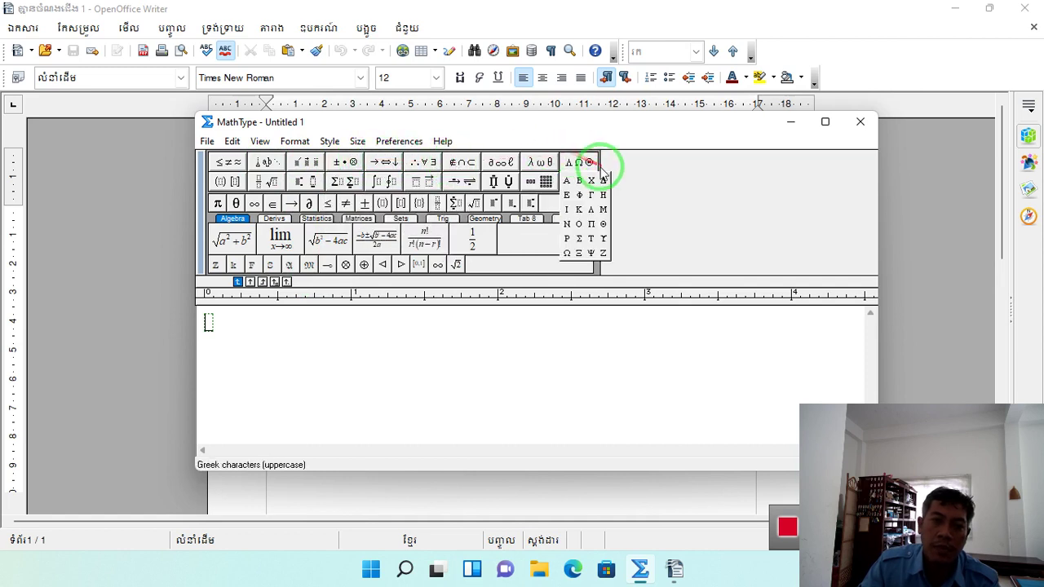
left_click(218, 181)
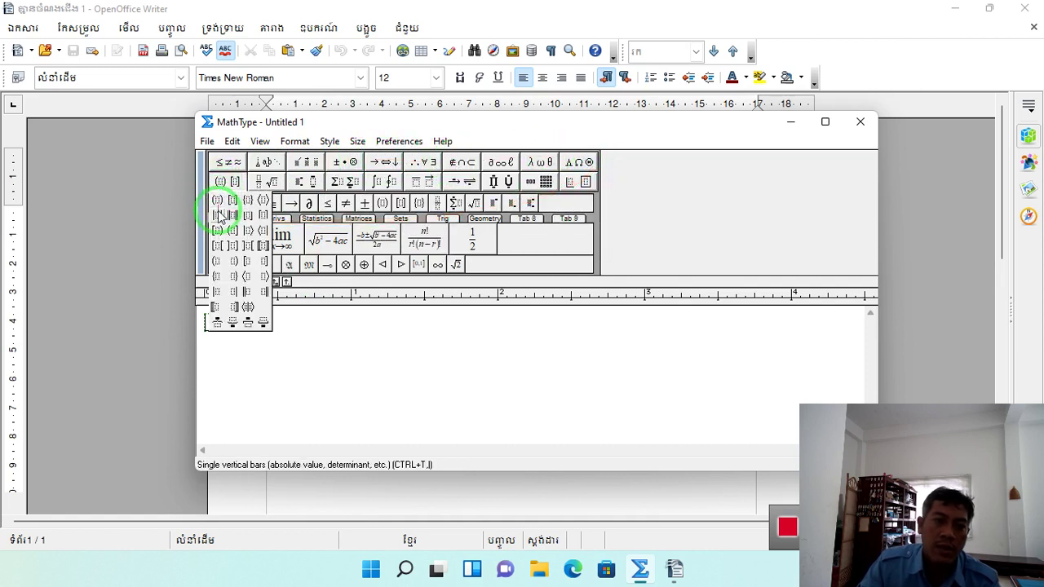
left_click(231, 183)
left_click(298, 182)
left_click(263, 180)
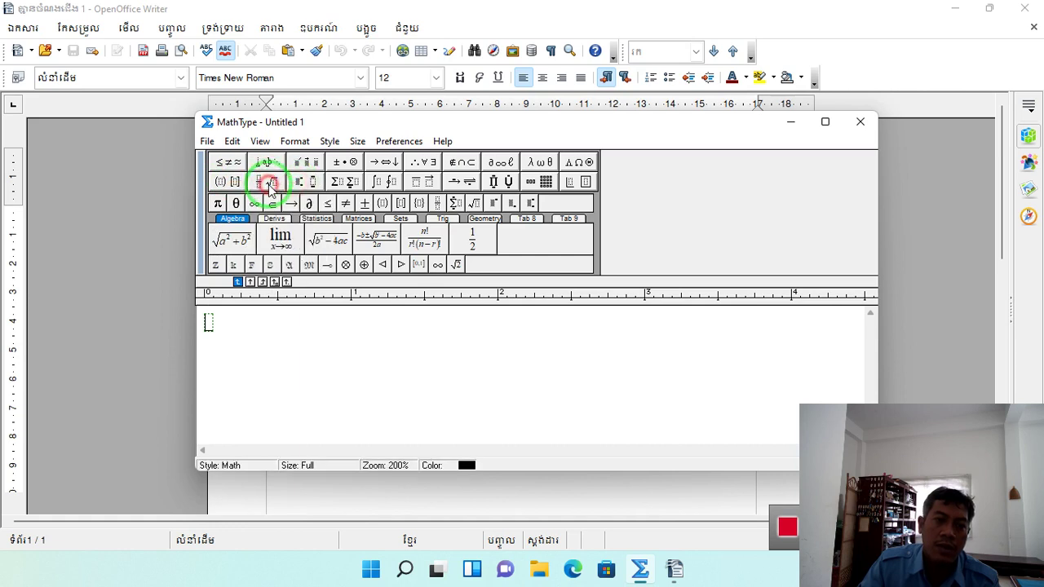
left_click_drag(298, 182, 324, 208)
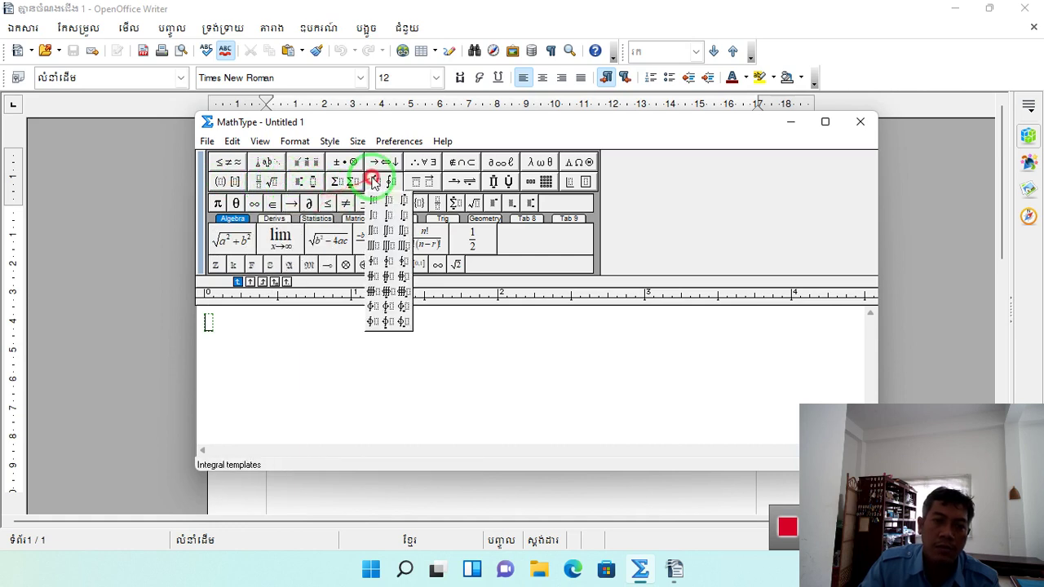
left_click(422, 183)
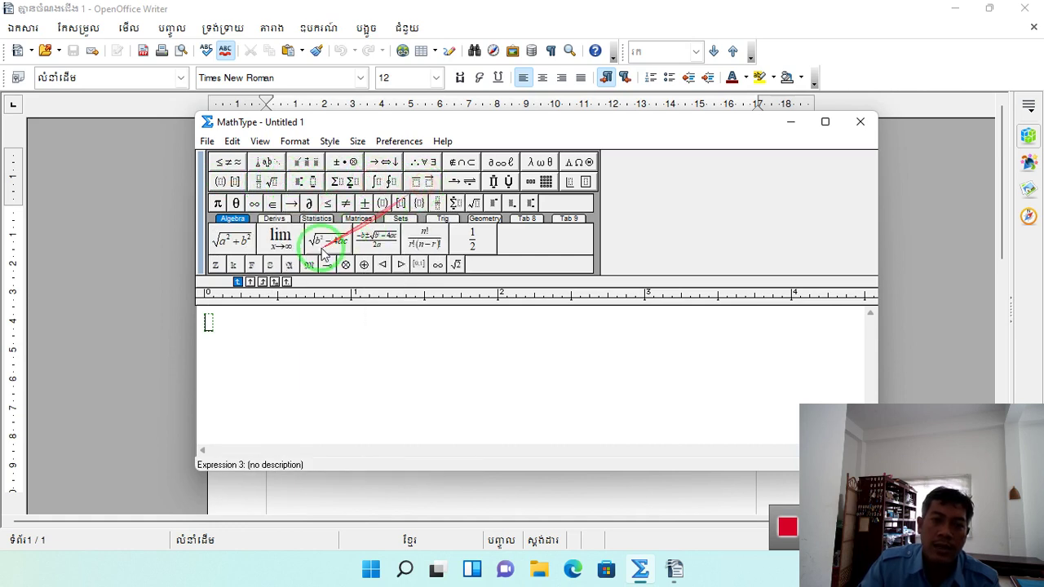
- Look through the expression sets from Algebra and Derivs to Geometry, Tab 8 and Tab 9, dismissing the instructional note
left_click(274, 219)
left_click(235, 224)
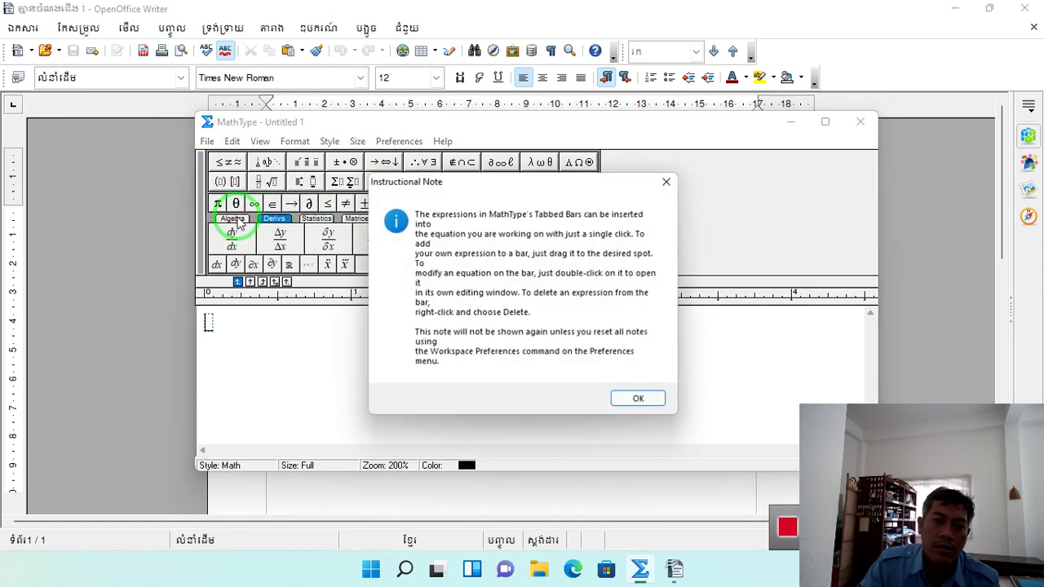
left_click(628, 398)
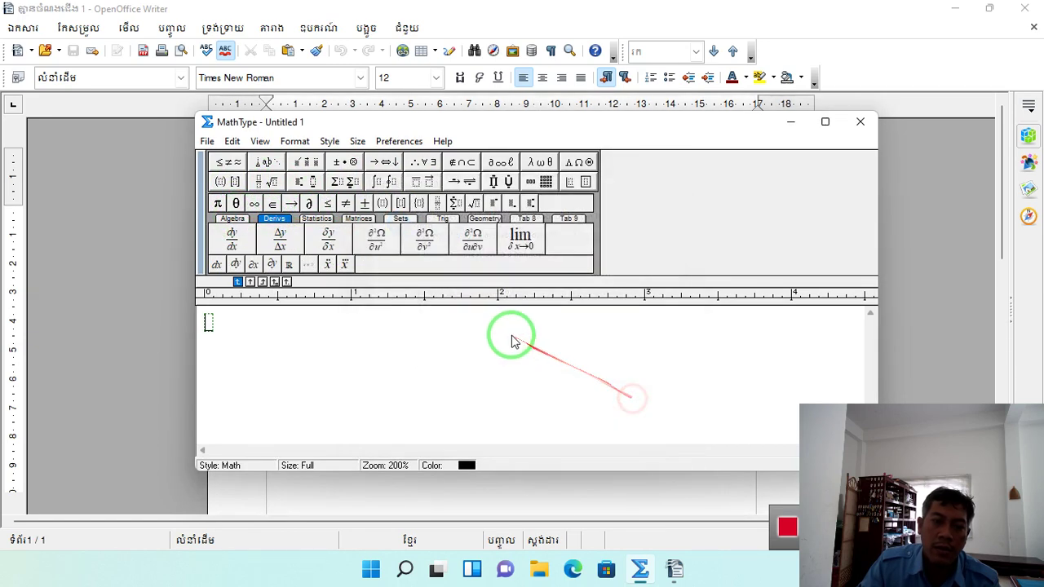
left_click(233, 220)
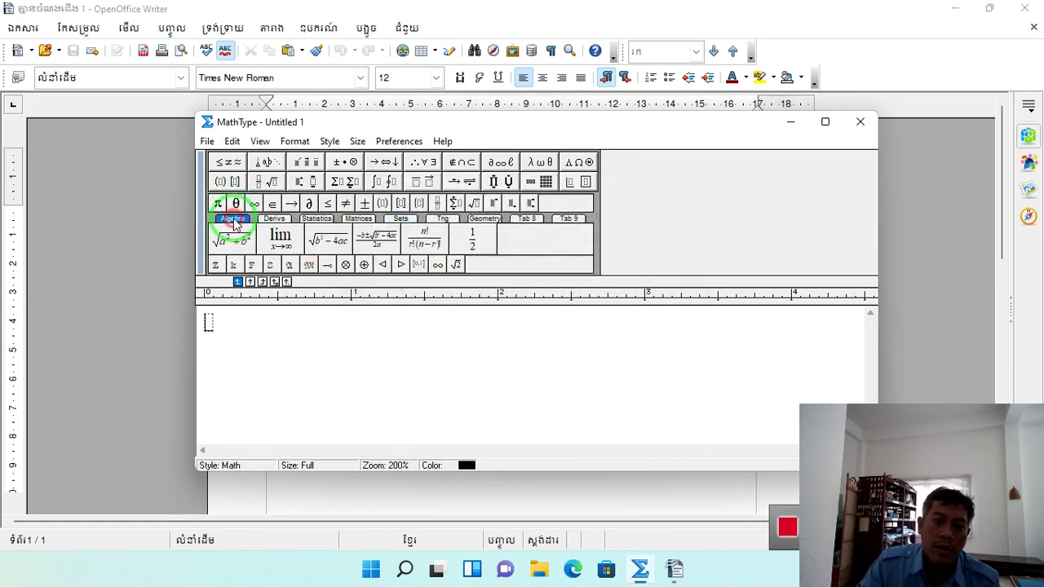
left_click(317, 219)
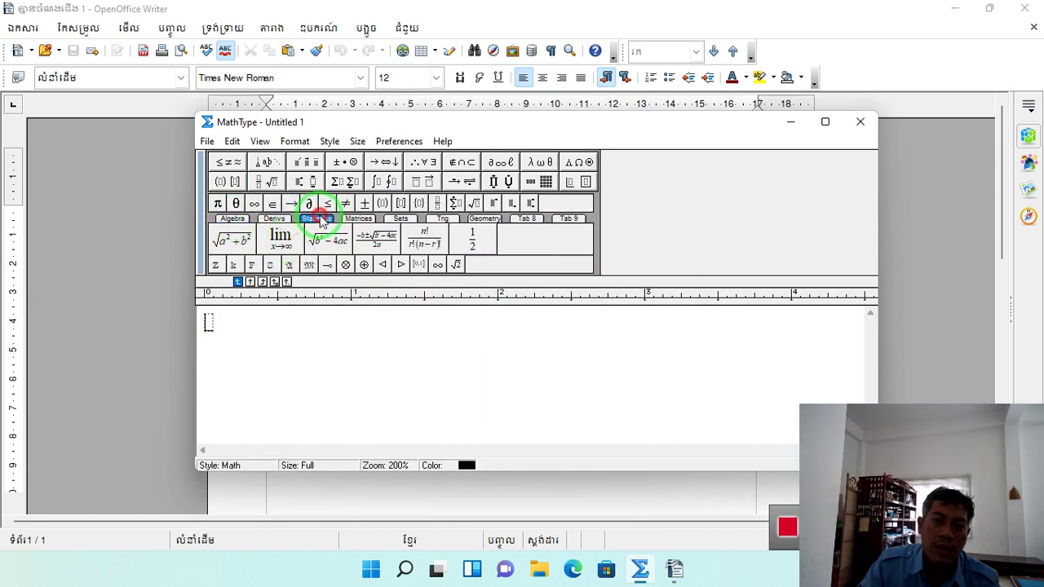
left_click(359, 220)
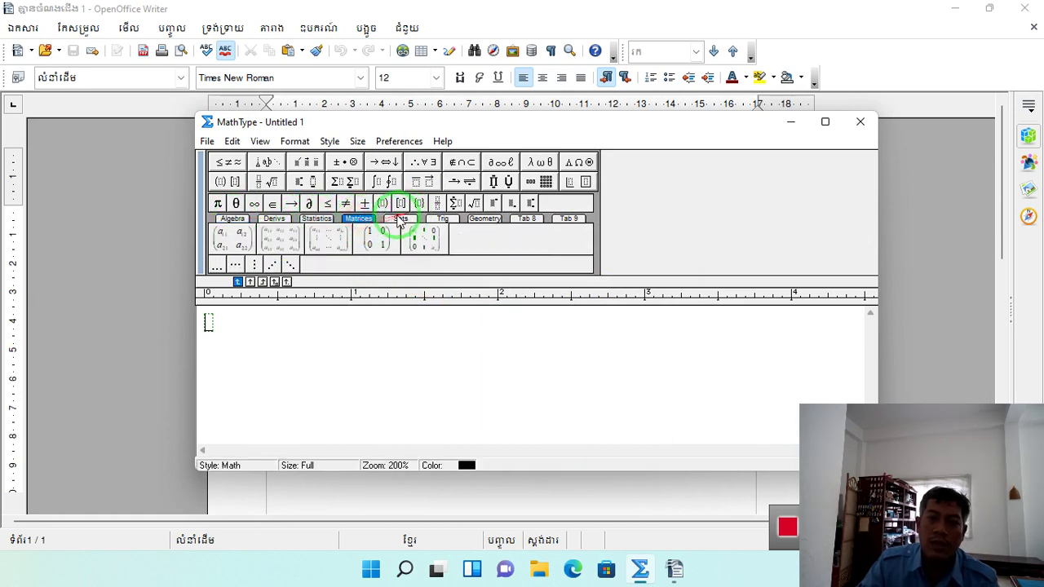
left_click(400, 220)
left_click(443, 220)
left_click(487, 220)
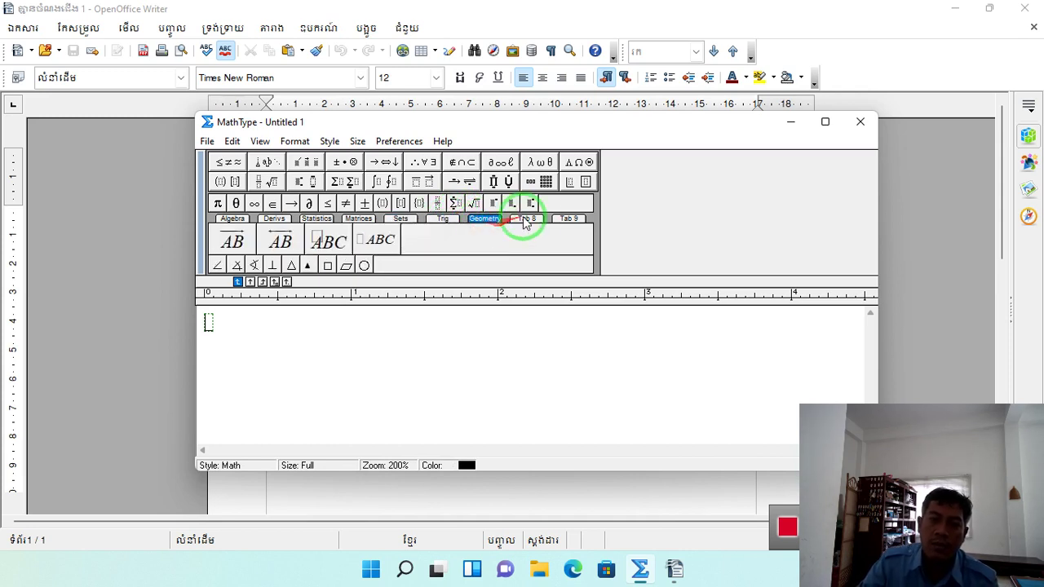
left_click(526, 220)
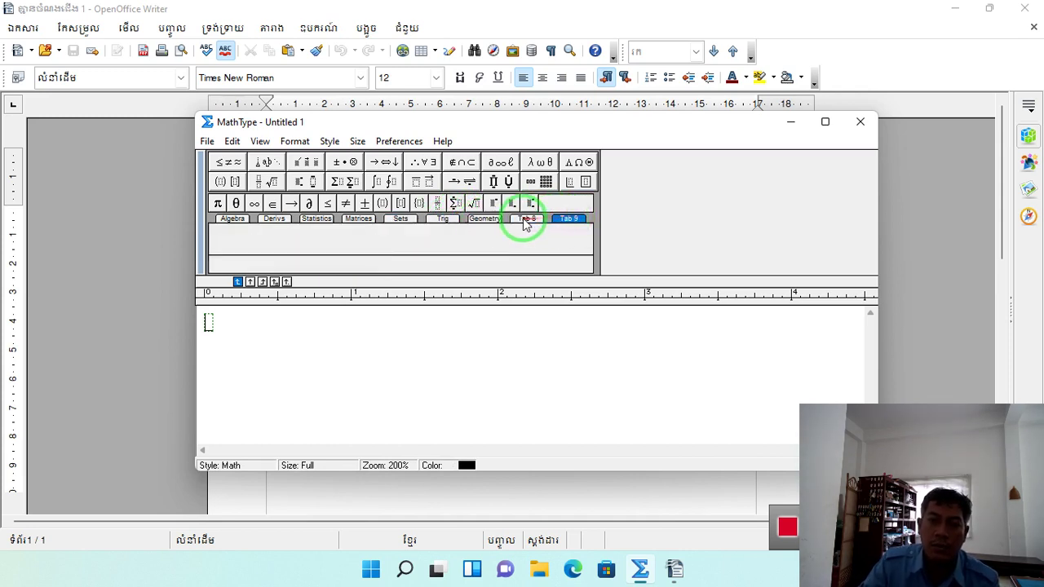
left_click(581, 162)
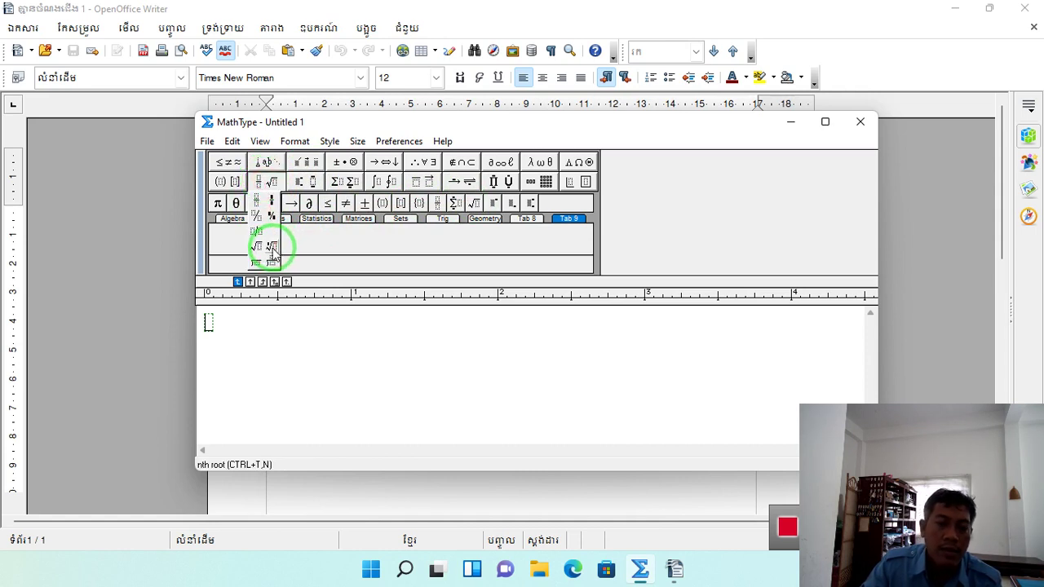
- Enter the fraction 2/3 followed by a plus sign in the MathType equation
left_click(258, 205)
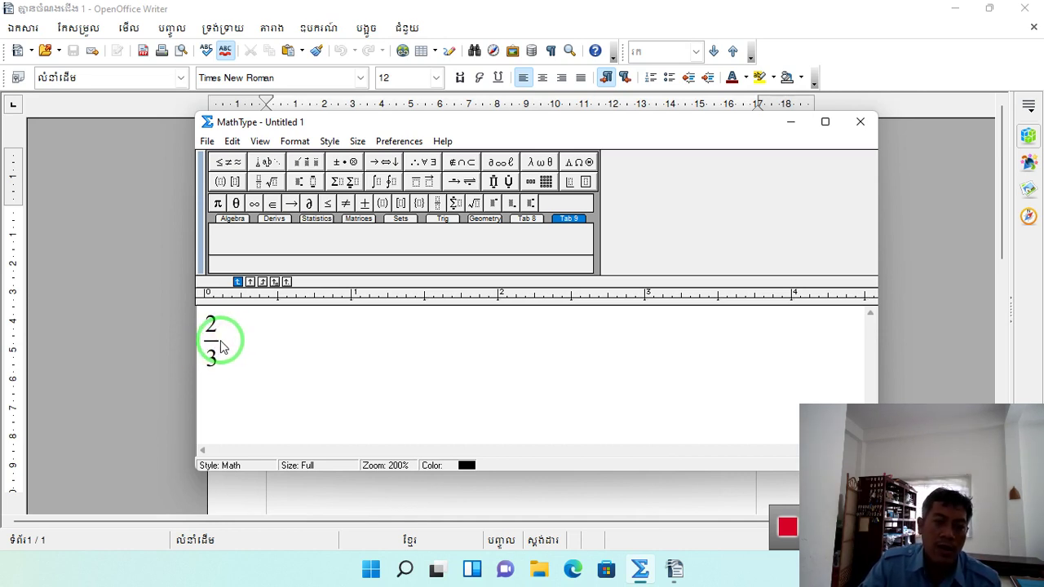
left_click(344, 163)
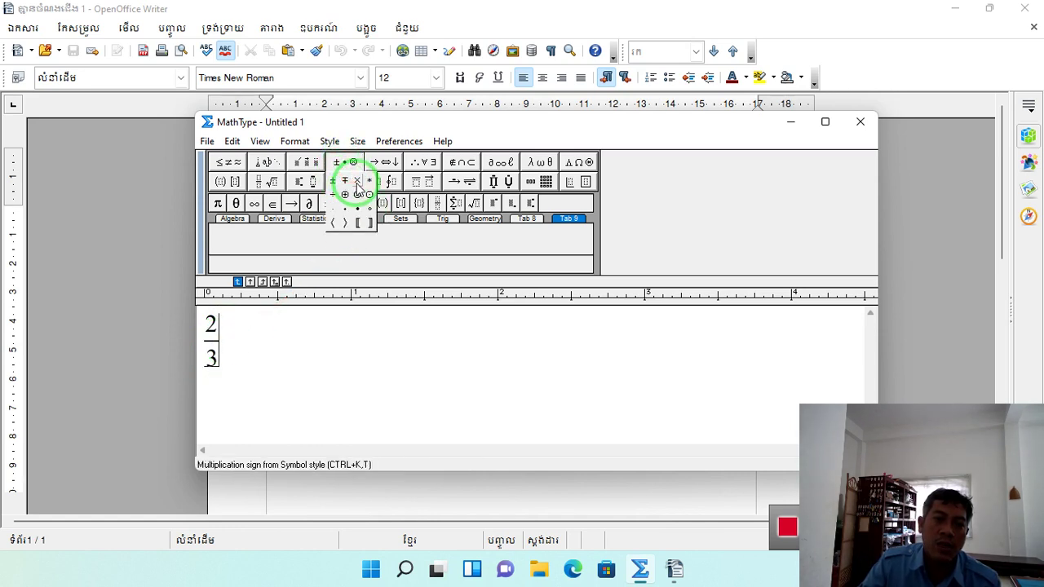
left_click_drag(345, 204, 229, 346)
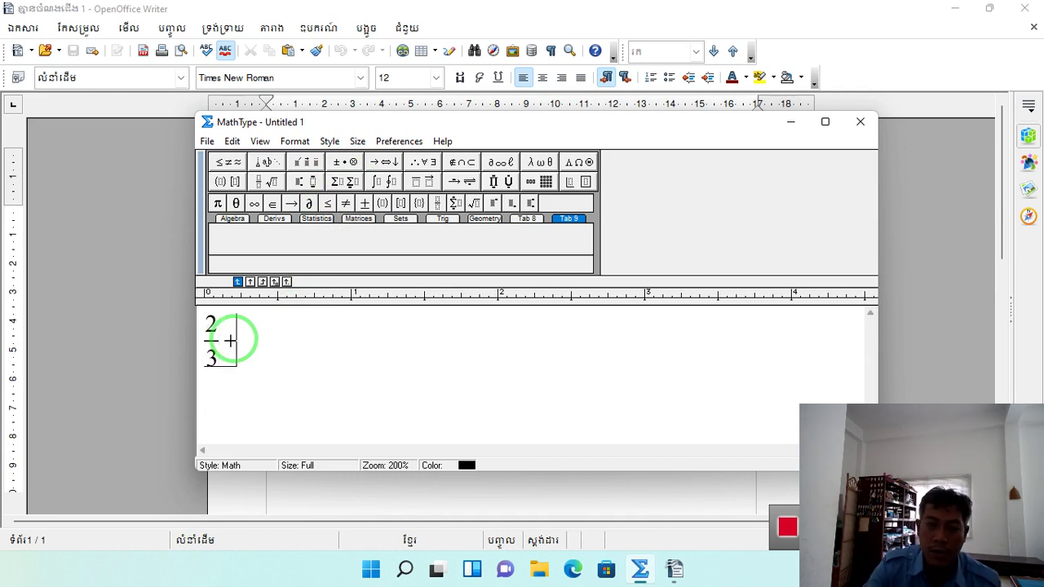
- Add the fraction 7/3 after the plus sign, followed by an equals sign
left_click(264, 181)
left_click(261, 203)
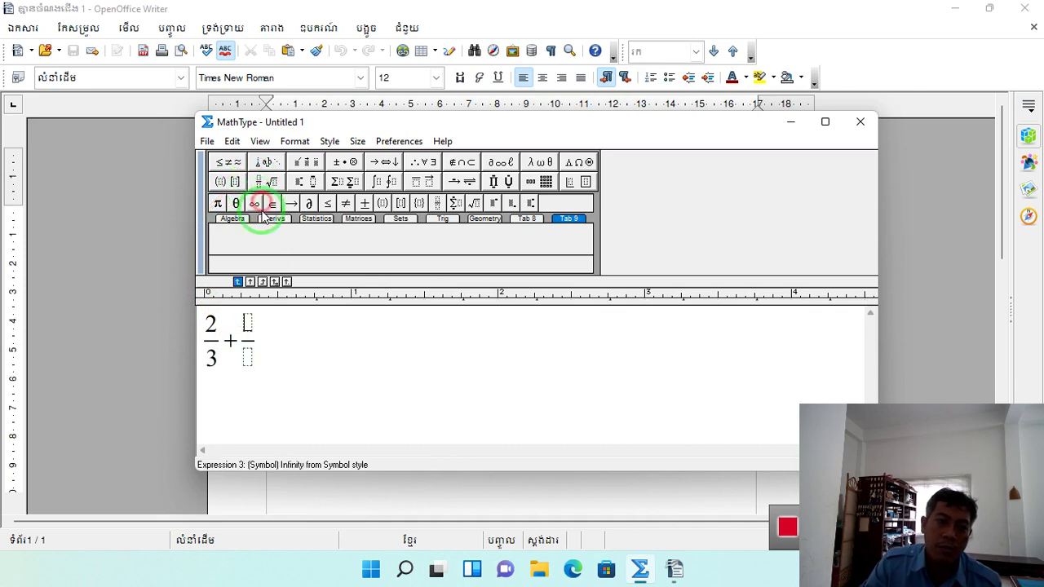
left_click(251, 323)
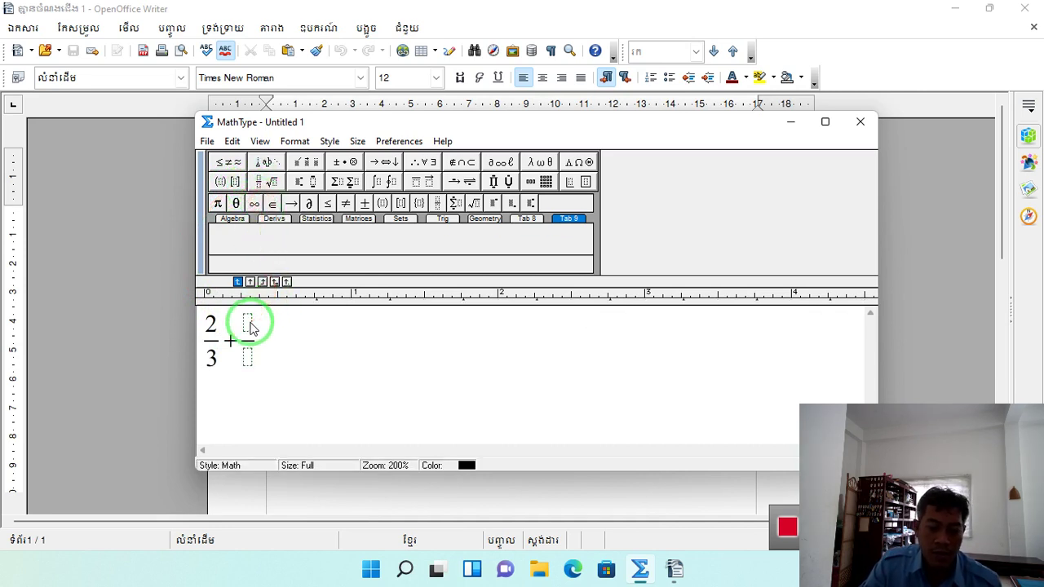
left_click(253, 357)
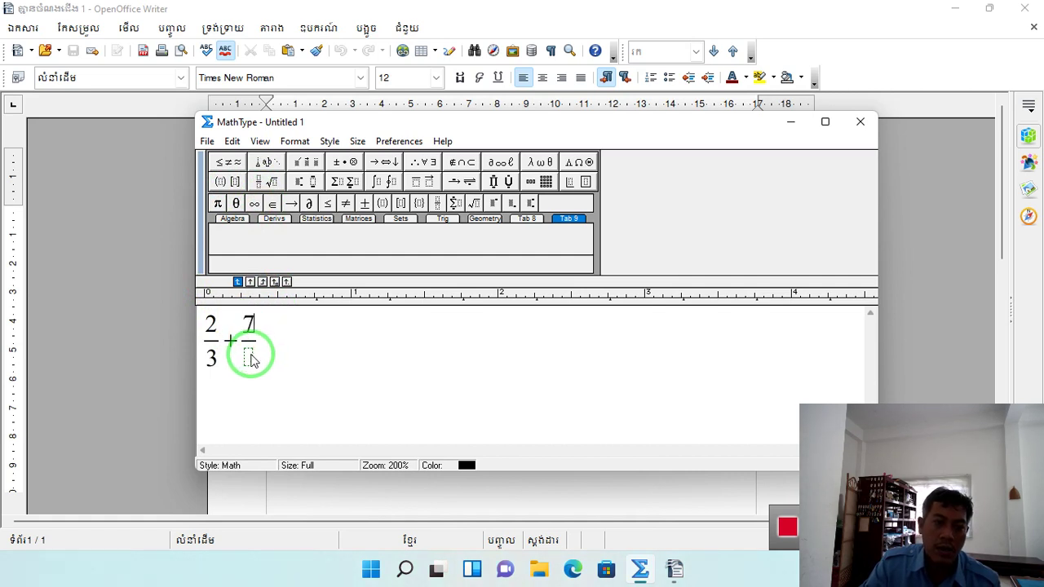
left_click(251, 360)
type("3")
left_click(268, 341)
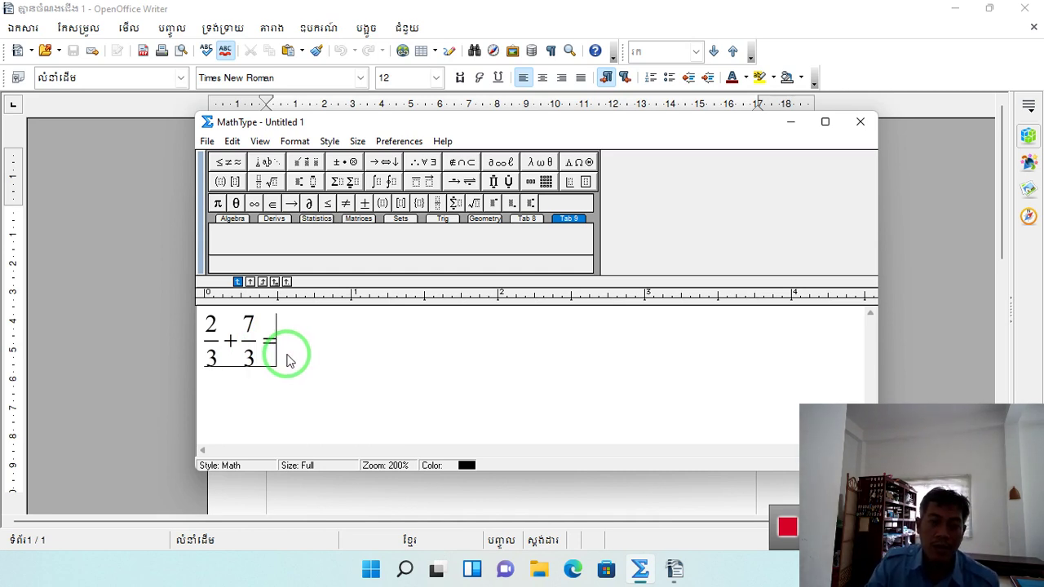
- Complete the equation with the fraction 9/3 followed by =3
left_click(257, 181)
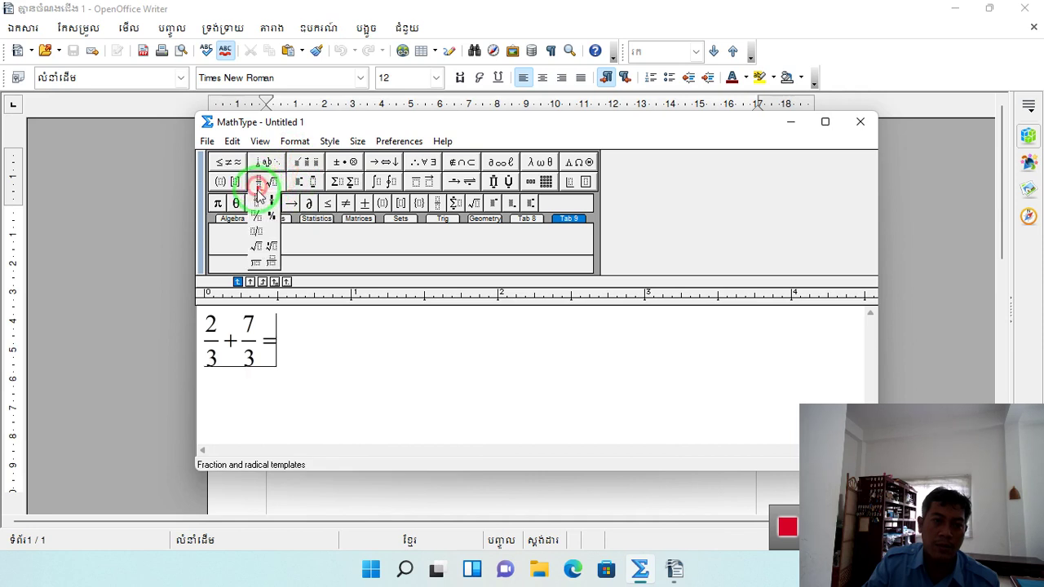
left_click(259, 204)
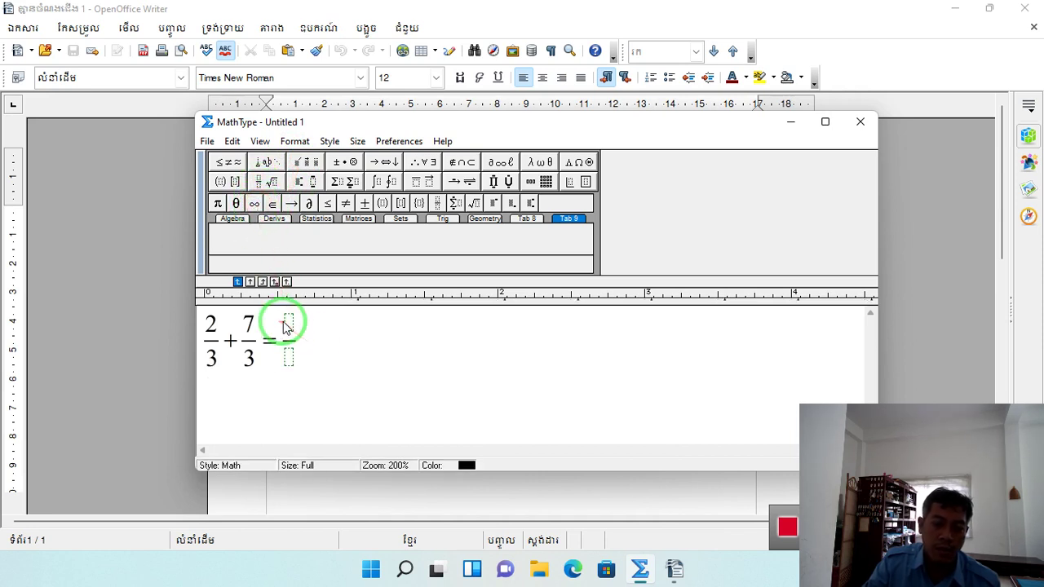
type("9")
left_click(288, 354)
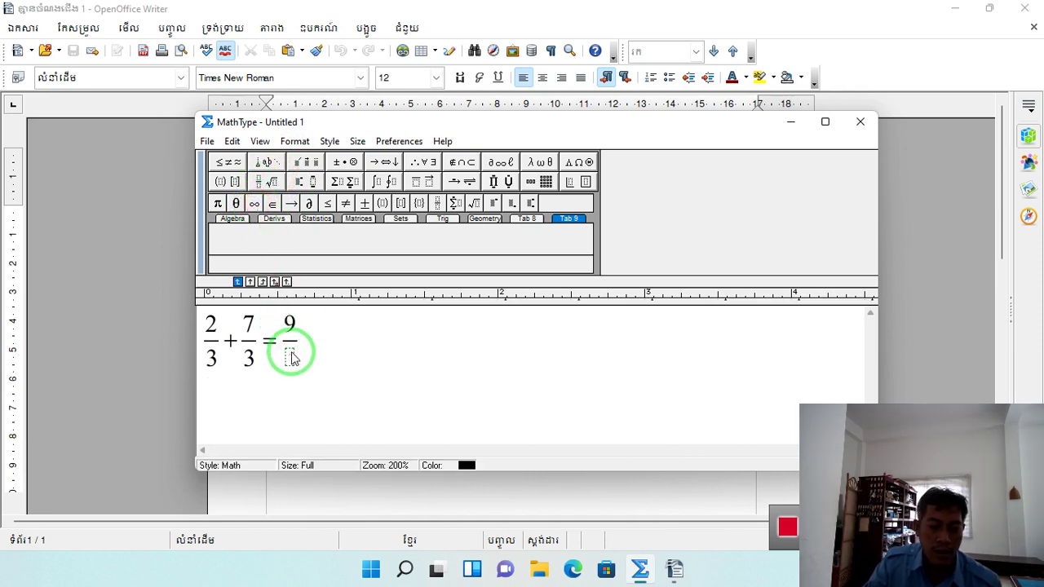
type("3")
left_click(317, 346)
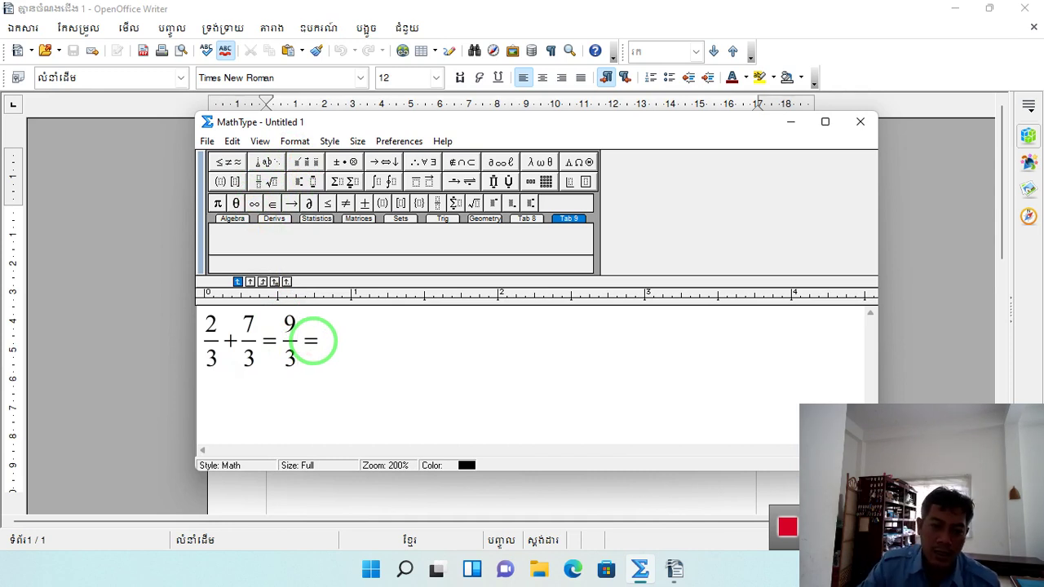
type("=3")
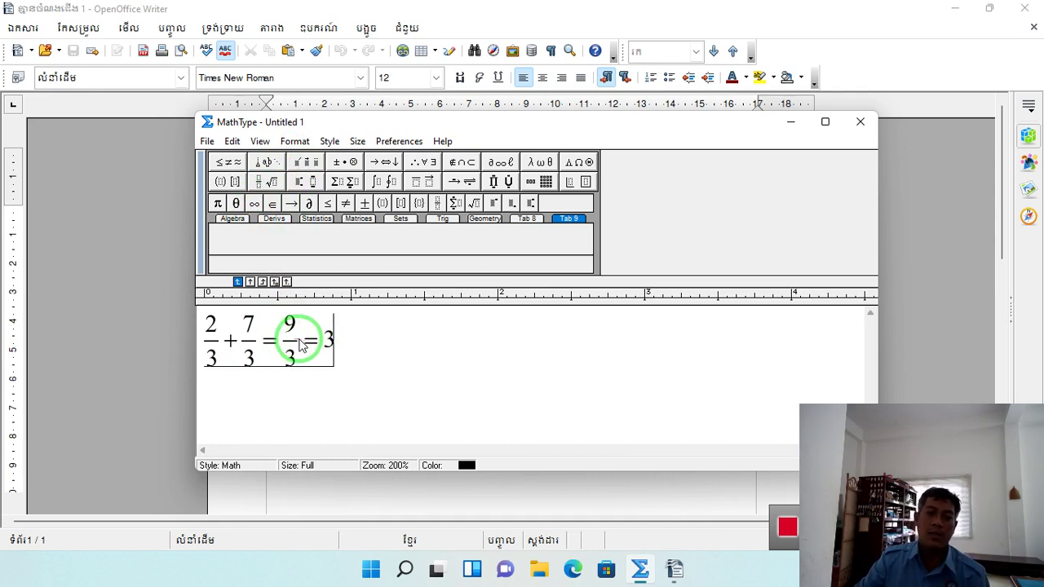
- Copy the whole equation into the OpenOffice Writer document and move it near the page's upper-left corner
left_click_drag(344, 349, 162, 336)
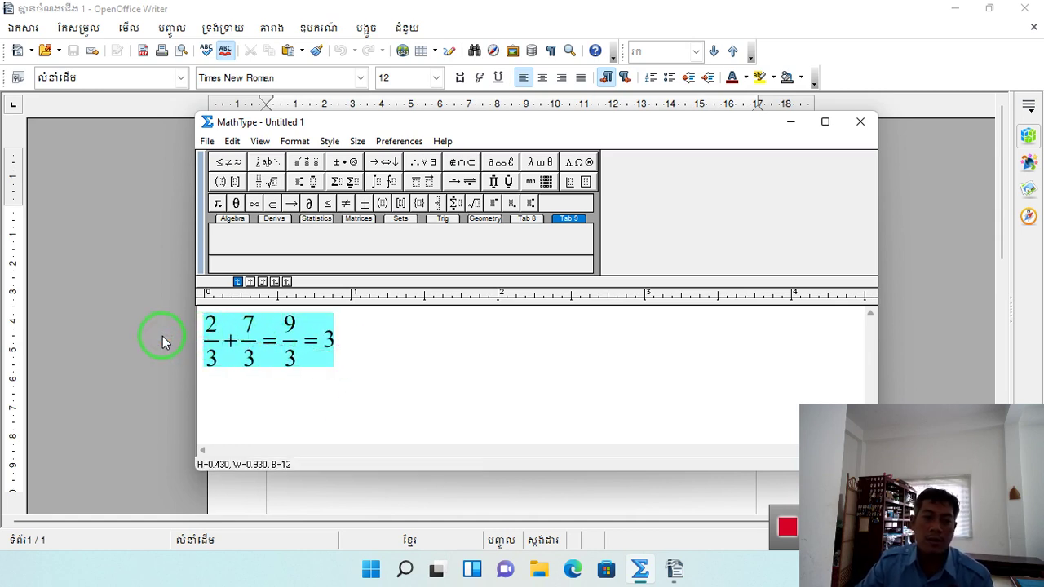
left_click(161, 343)
key("ctrl+v")
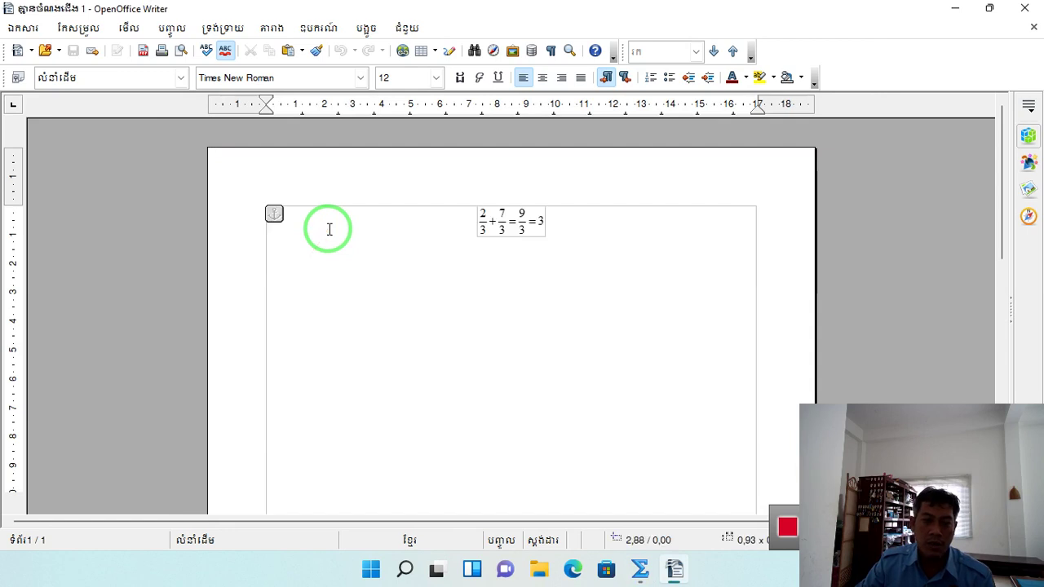
left_click_drag(492, 225, 303, 286)
left_click(368, 284)
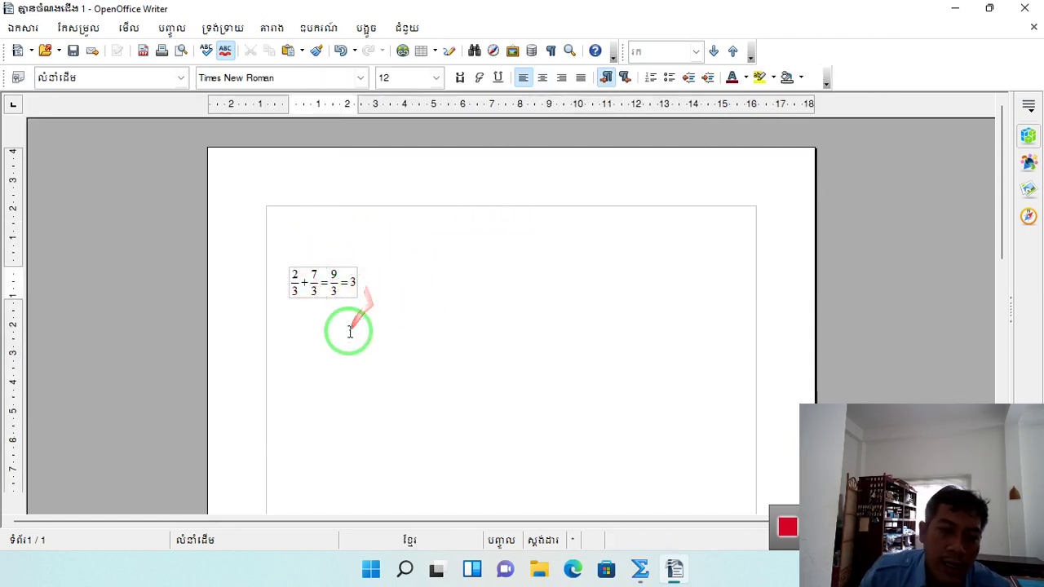
- Show the Drawing toolbar in OpenOffice Writer
left_click(172, 28)
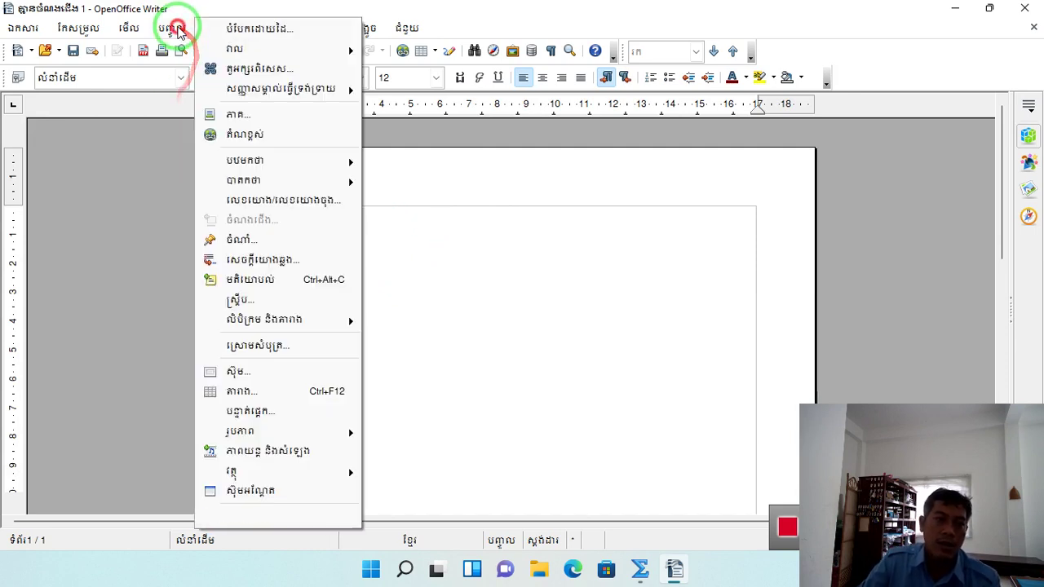
mouse_move(142, 29)
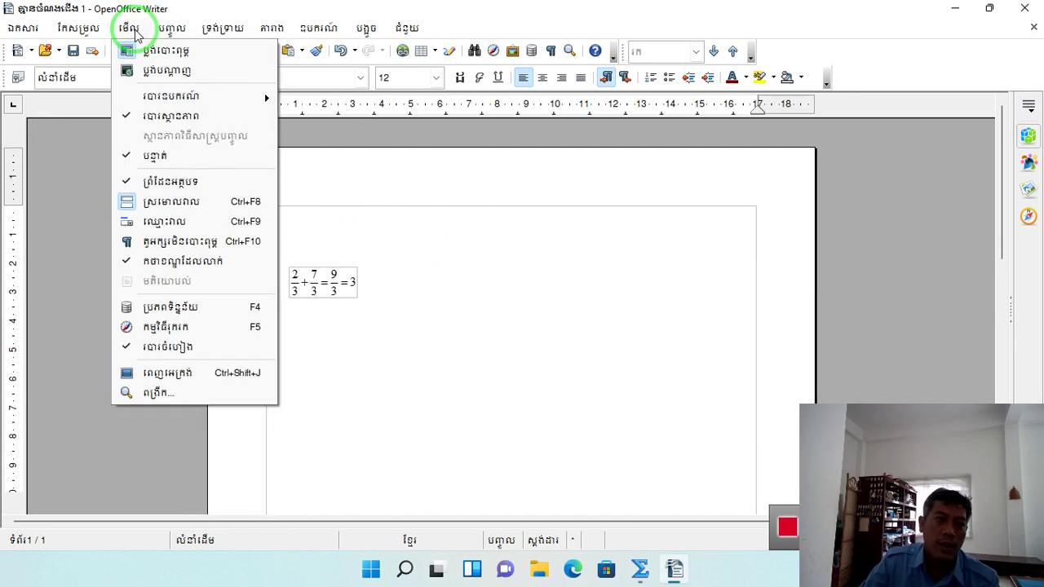
mouse_move(175, 95)
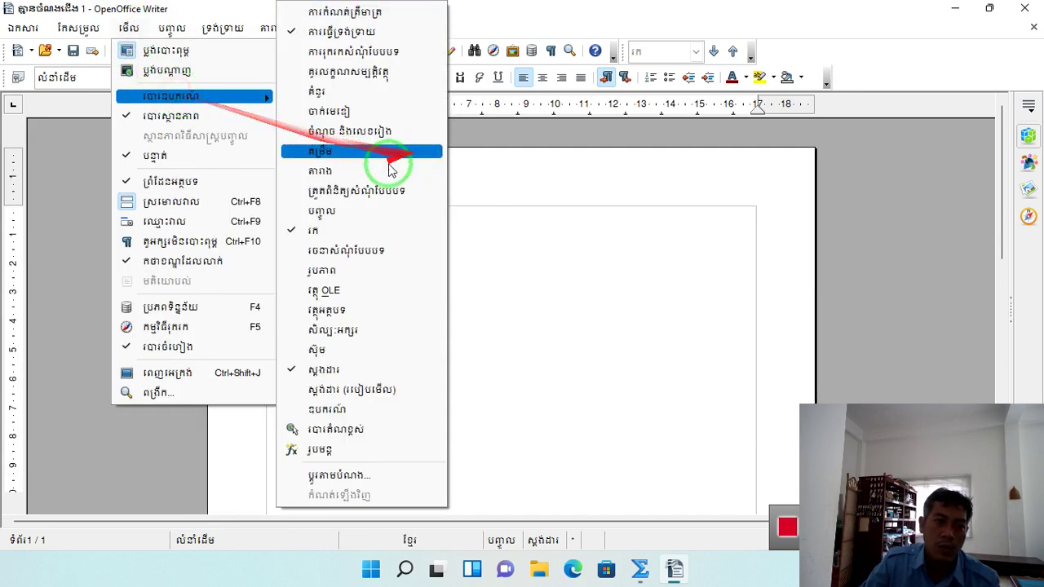
left_click(341, 90)
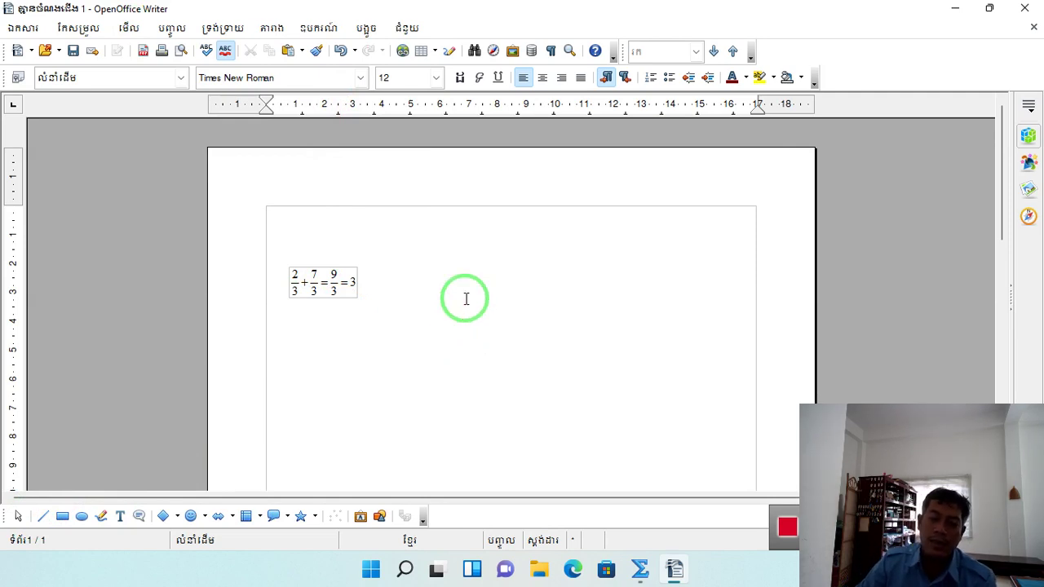
- Switch back to MathType and delete the entire fraction equation
left_click(640, 569)
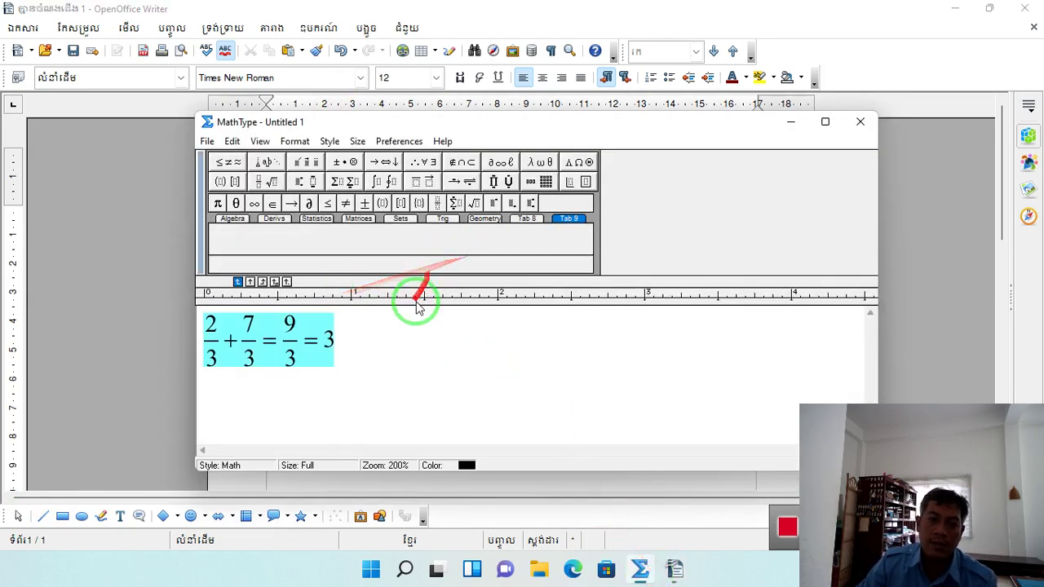
left_click(350, 350)
key("BackSpace")
key("BackSpace")
key("BackSpace")
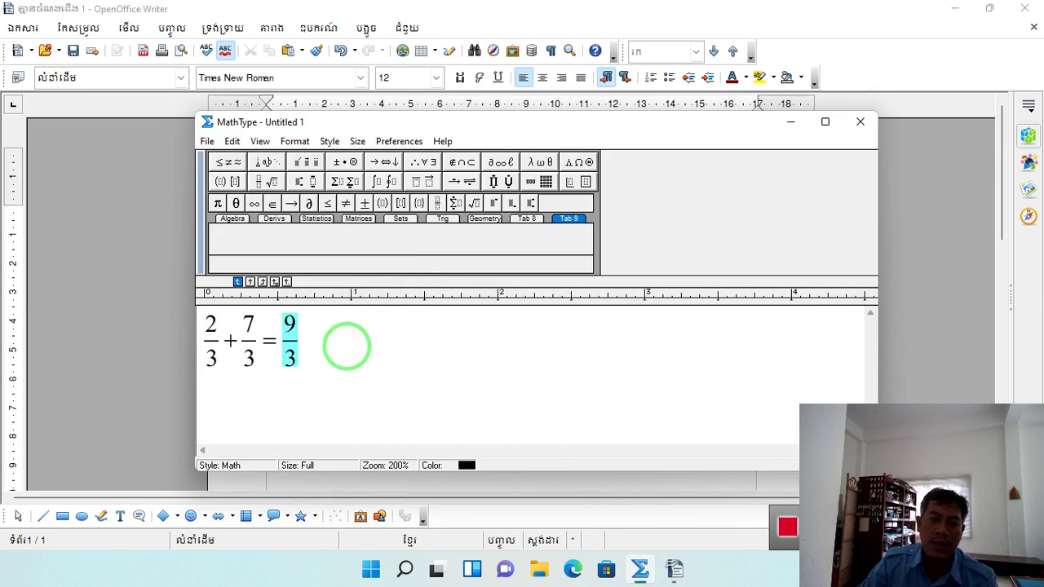
key("BackSpace")
key("BackSpace")
key("BackSpace")
key("BackSpace")
key("BackSpace")
key("BackSpace")
key("BackSpace")
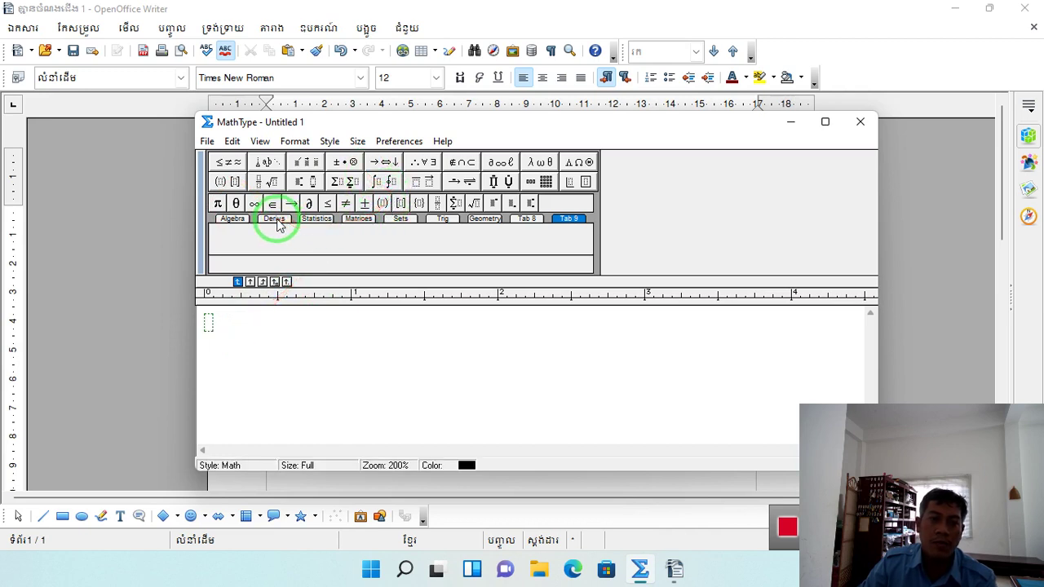
- Insert an nth root template in the empty equation and set its index to 3
left_click(275, 182)
left_click(270, 246)
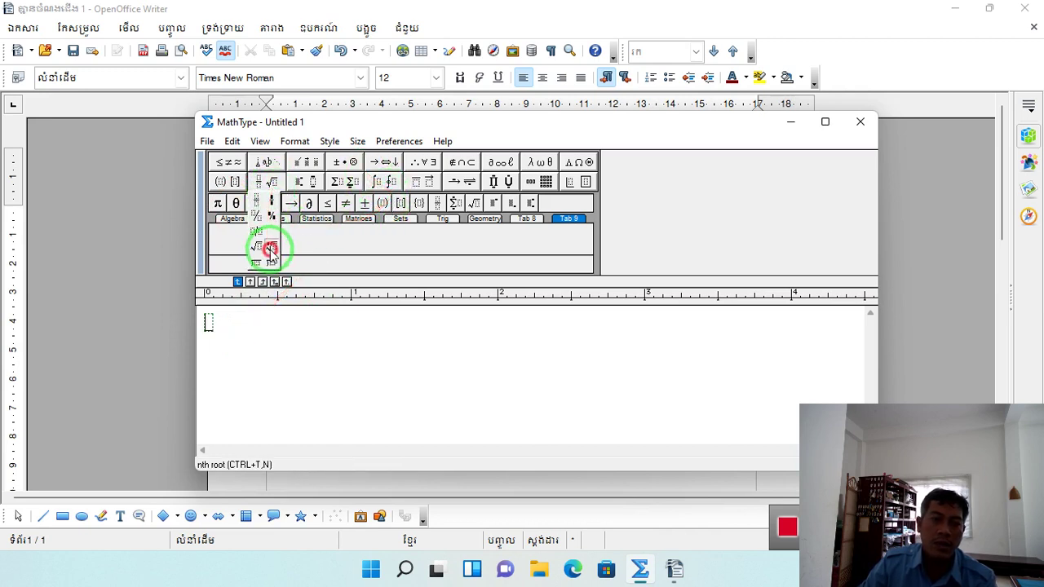
left_click(210, 324)
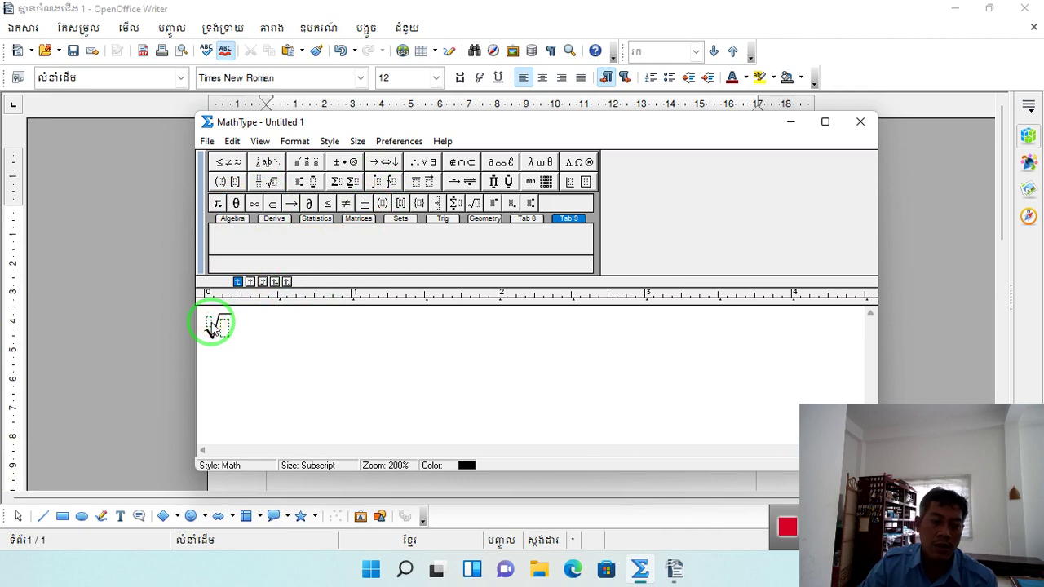
type("3")
left_click(227, 326)
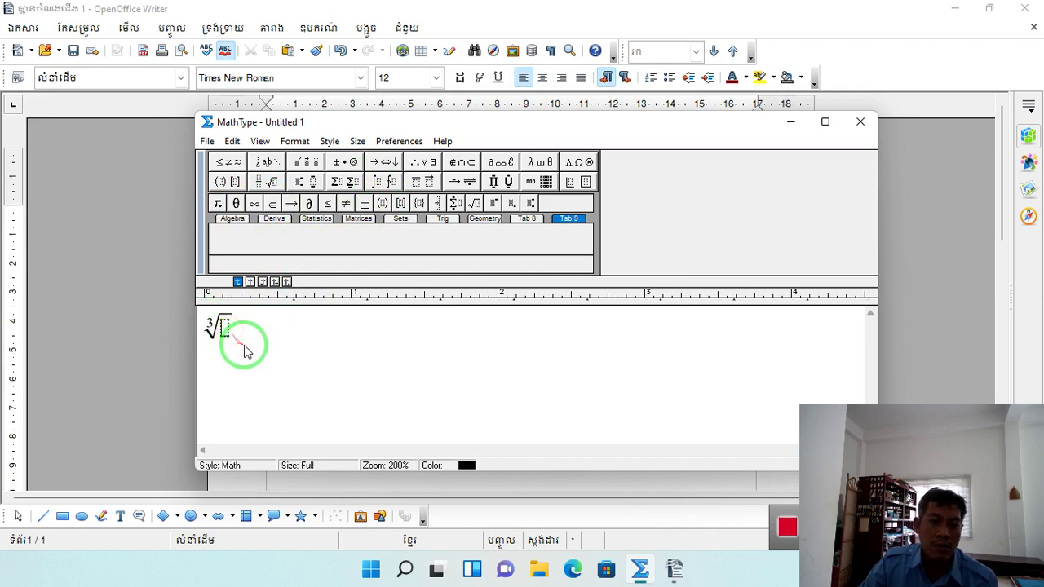
- Insert a fraction under the cube root with numerator 2 and denominator 3
left_click(265, 182)
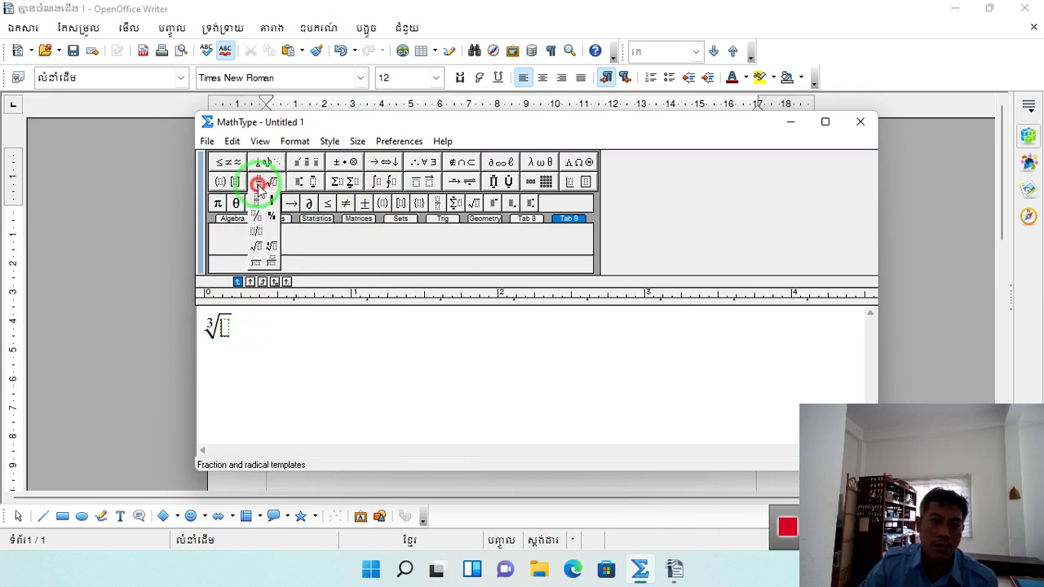
left_click(256, 209)
left_click(228, 331)
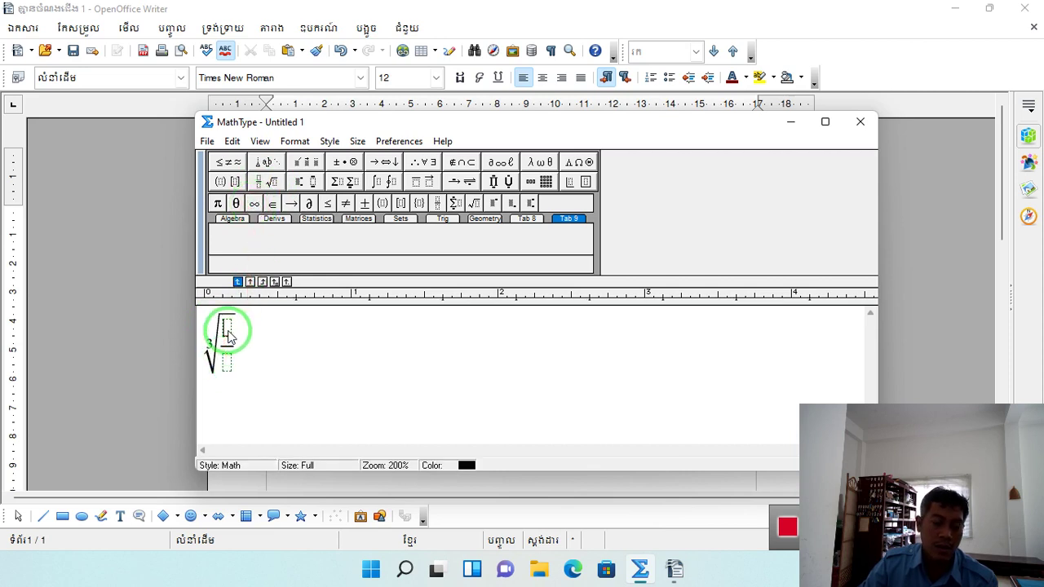
type("2")
left_click(230, 363)
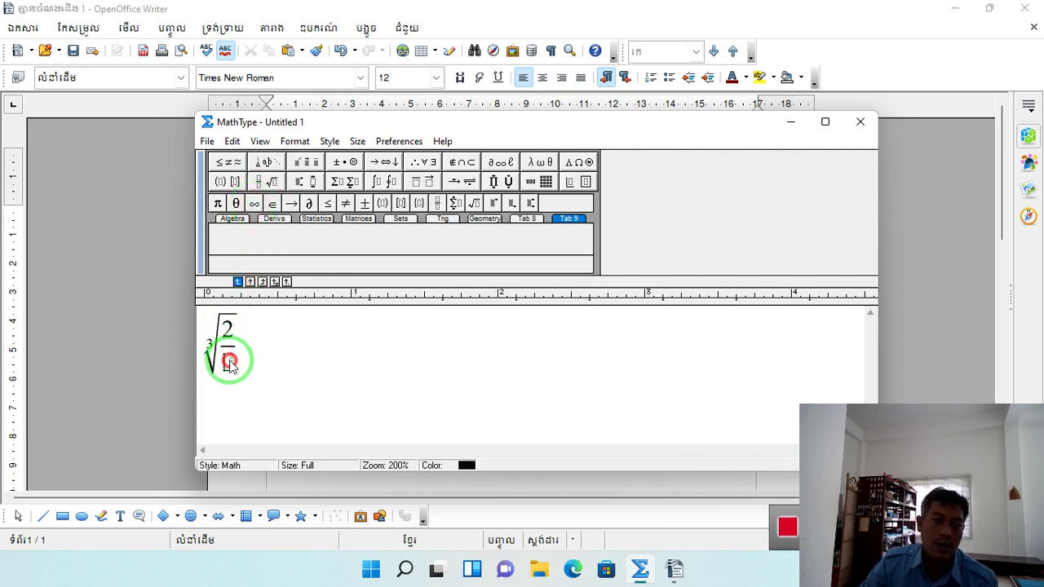
type("3")
left_click(239, 349)
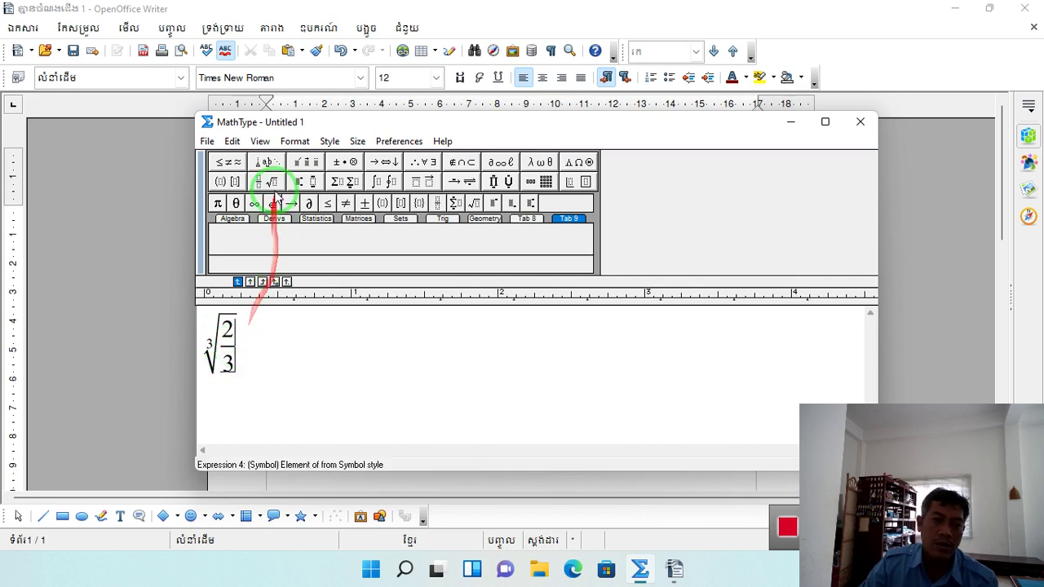
- Clear the 2 and 3 from the fraction under the cube root and enter the fourth root of 4 as its numerator
left_click(231, 341)
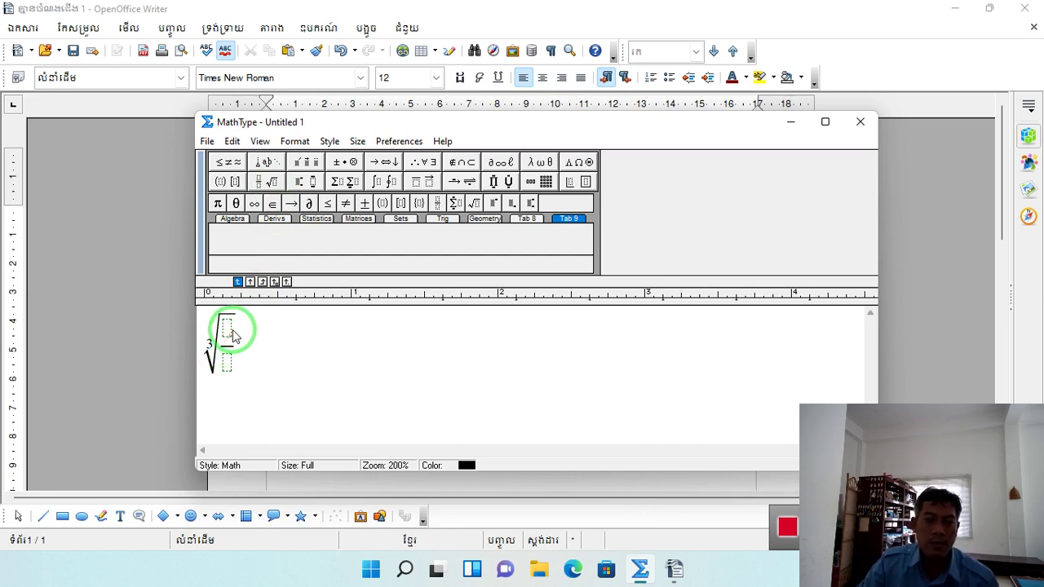
left_click(261, 181)
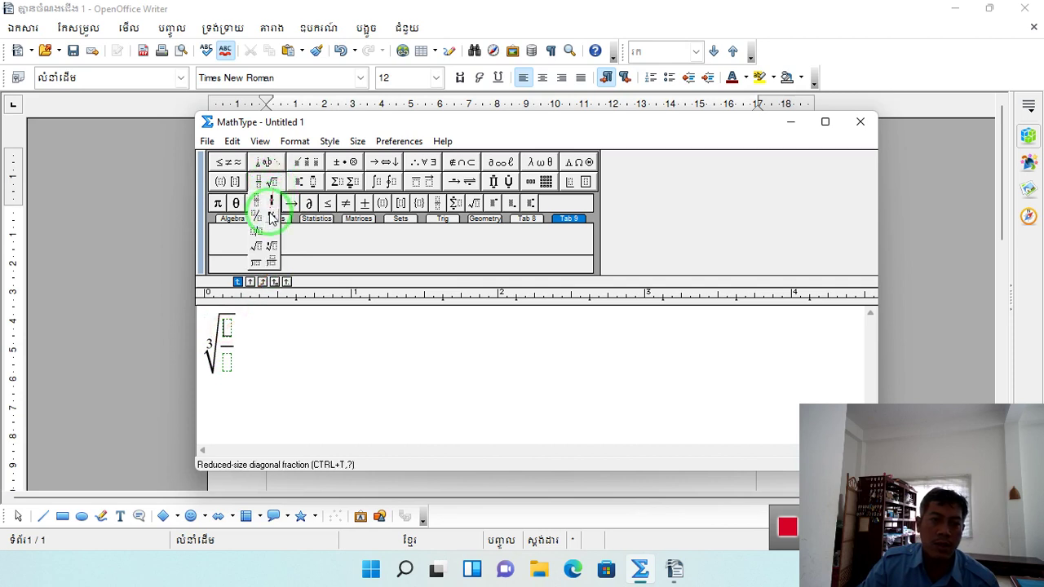
left_click(257, 244)
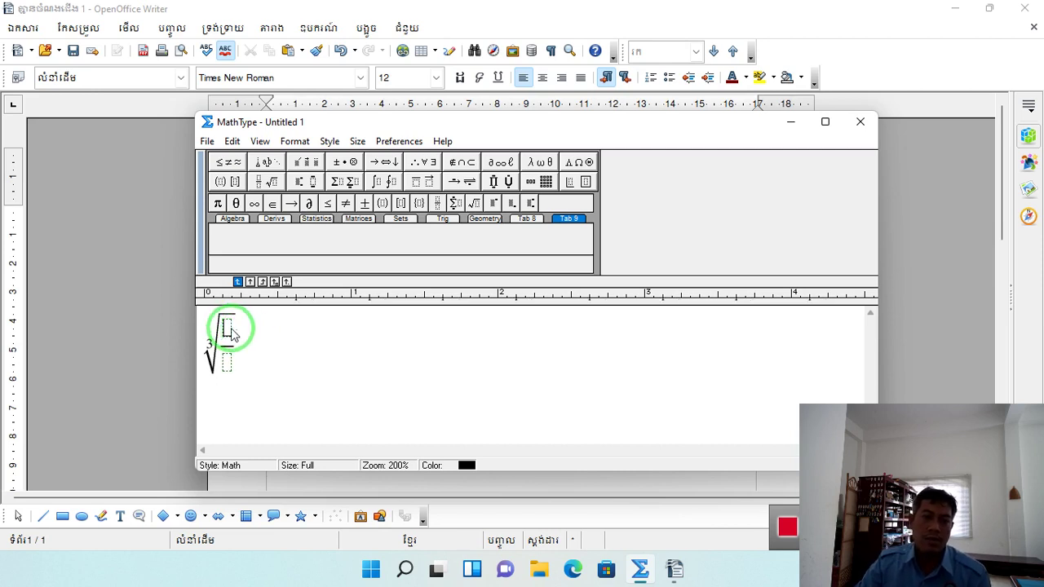
left_click(263, 181)
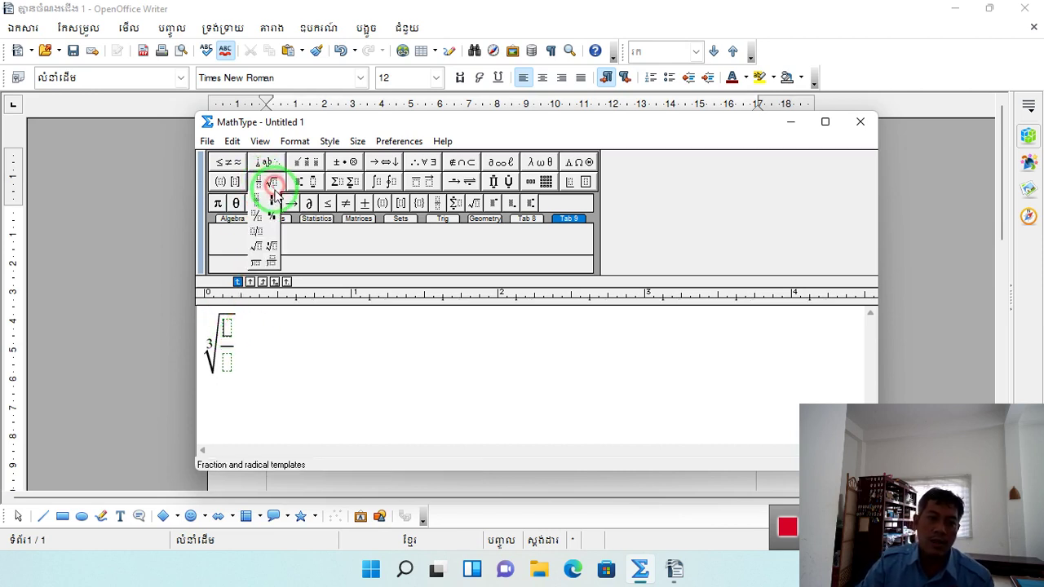
left_click(273, 246)
left_click_drag(274, 246, 231, 331)
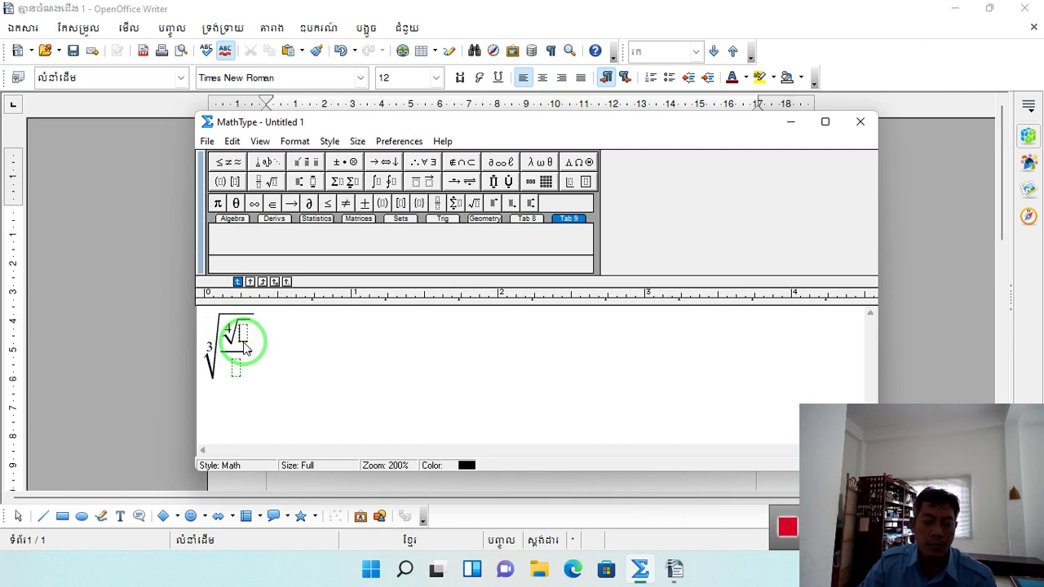
mouse_move(264, 343)
left_mouse_down()
mouse_move(275, 333)
mouse_move(273, 380)
mouse_move(275, 361)
mouse_move(389, 245)
mouse_move(522, 284)
mouse_move(450, 329)
mouse_move(371, 334)
left_mouse_up()
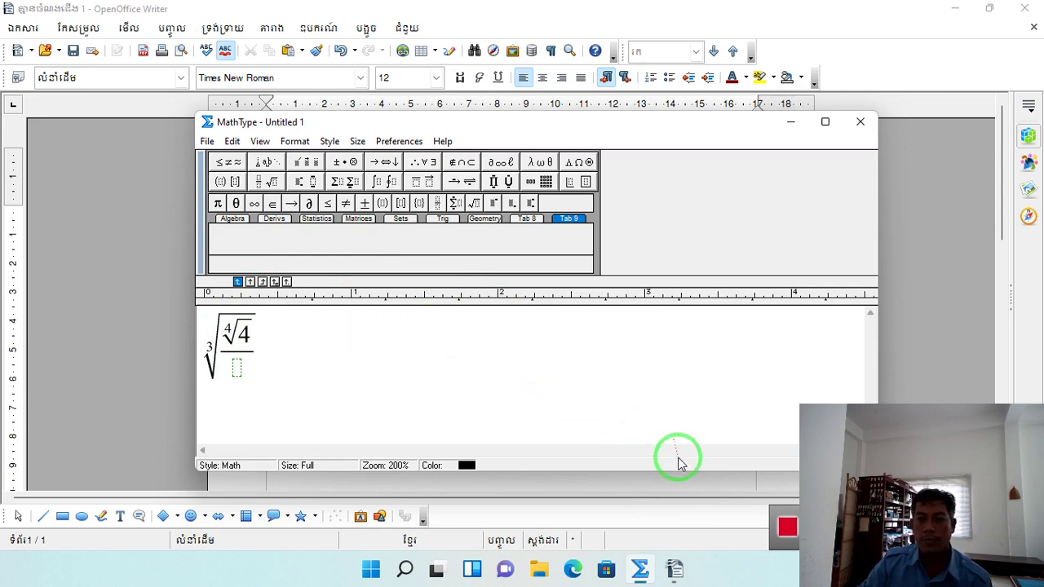